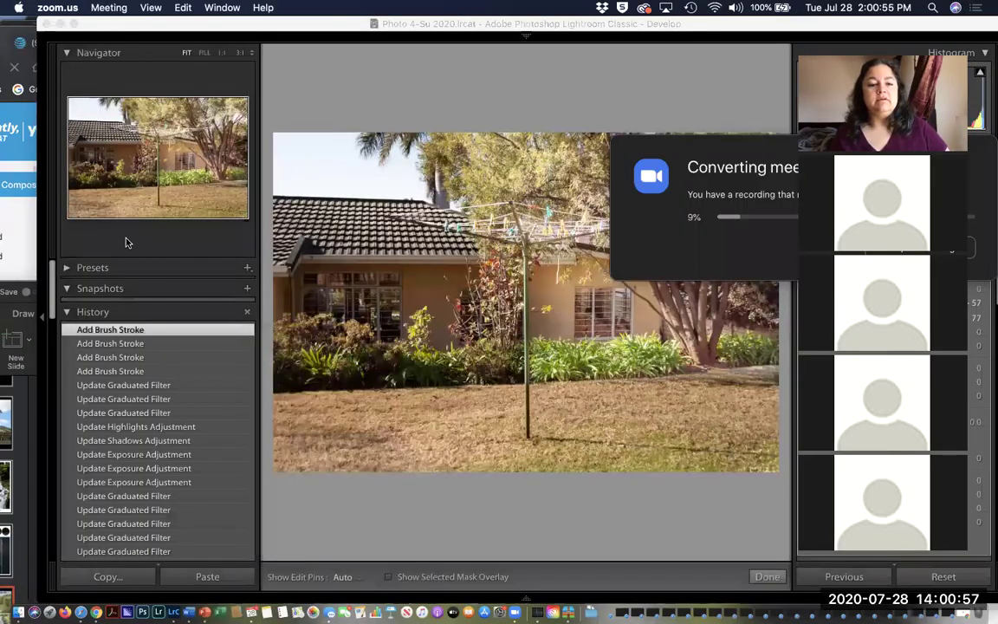
# Zoom to 1:1 on the lawn, move the view to the tree, then fit the whole photo
pyautogui.click(126, 241)
pyautogui.press('z')
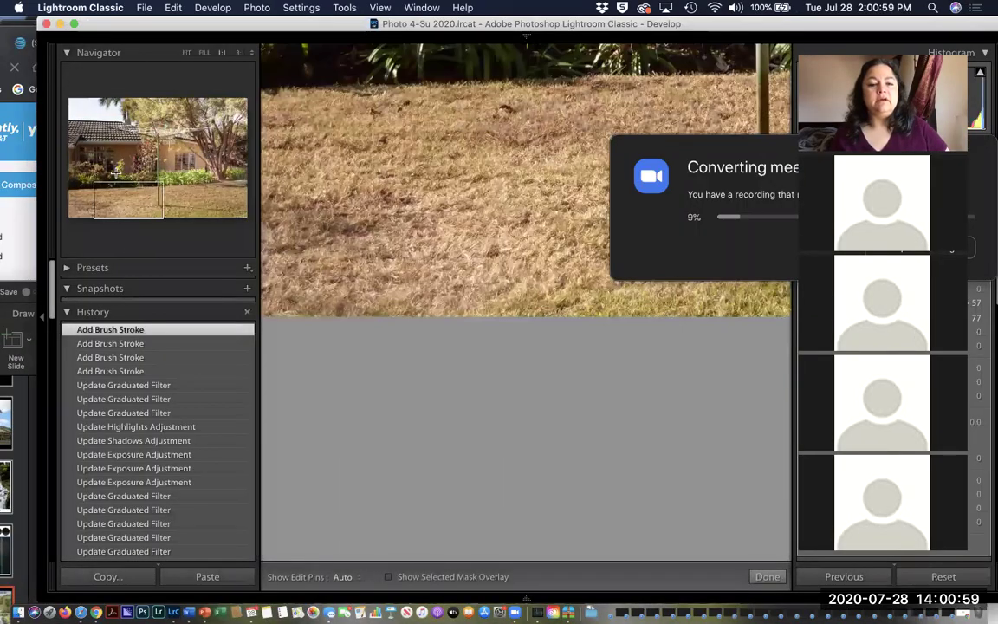
pyautogui.moveTo(177, 41)
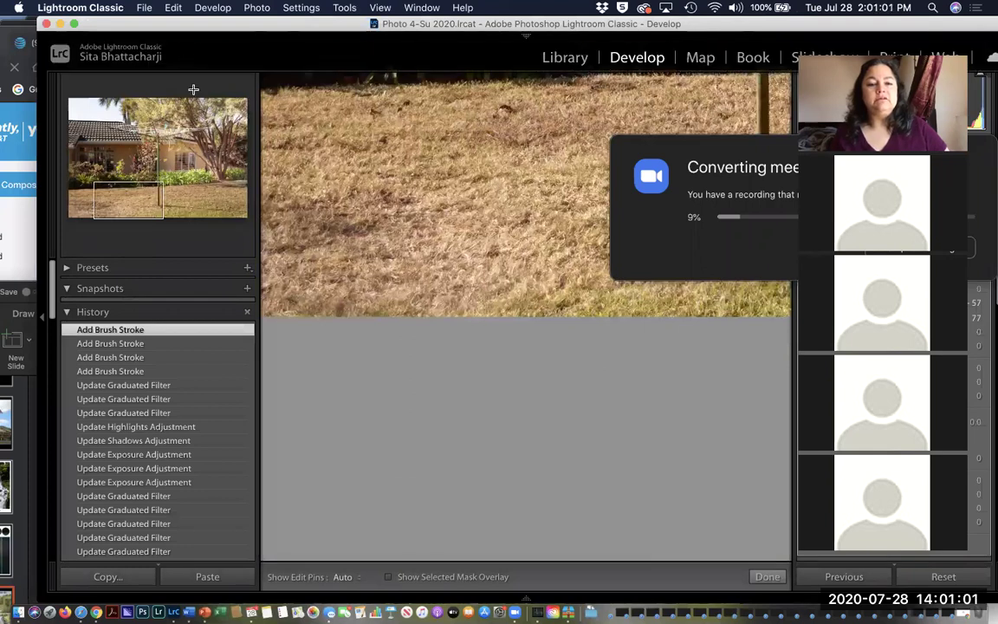
pyautogui.click(192, 86)
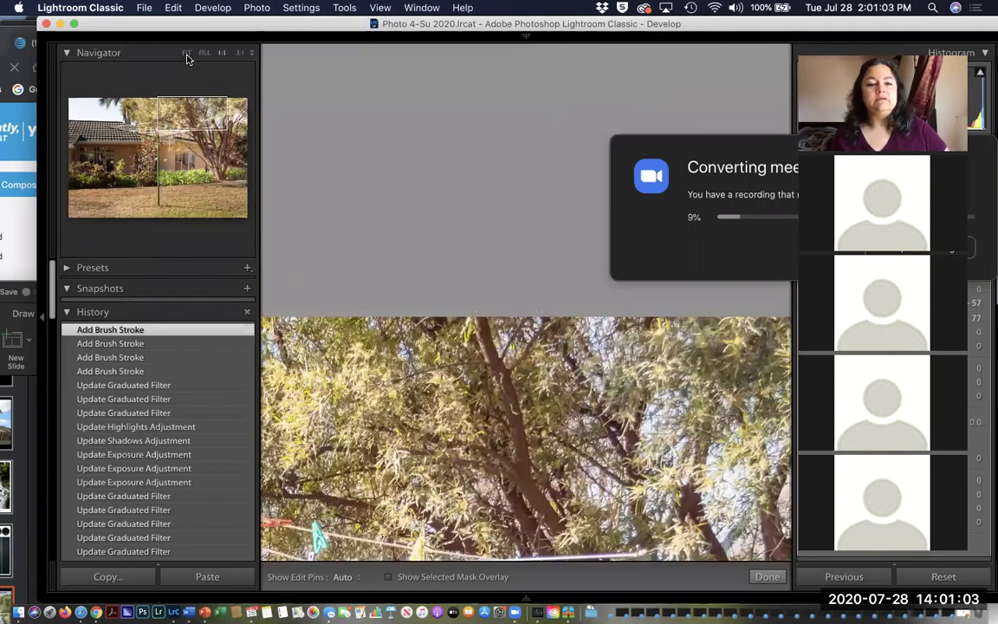
pyautogui.click(186, 56)
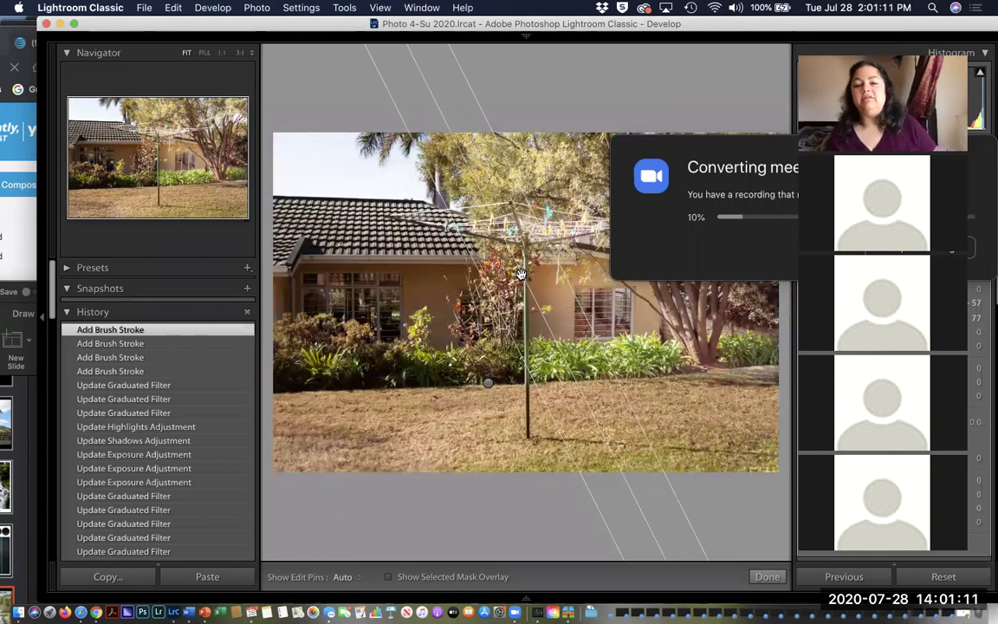
# Select the graduated filter's pin and move the recording notice off the adjustment panel
pyautogui.click(521, 274)
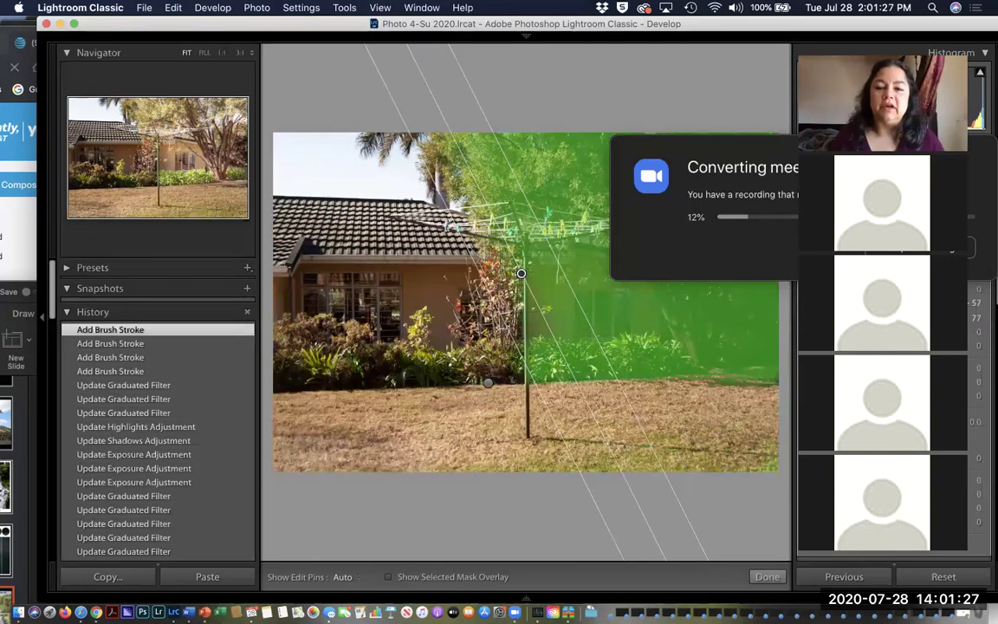
pyautogui.moveTo(683, 147); pyautogui.dragTo(431, 551)
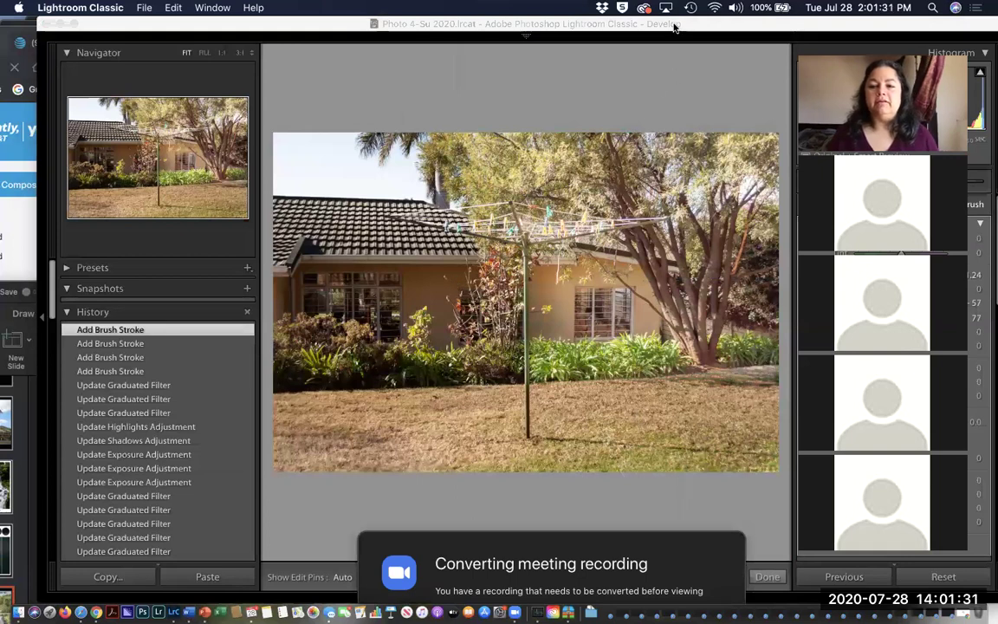
pyautogui.click(657, 84)
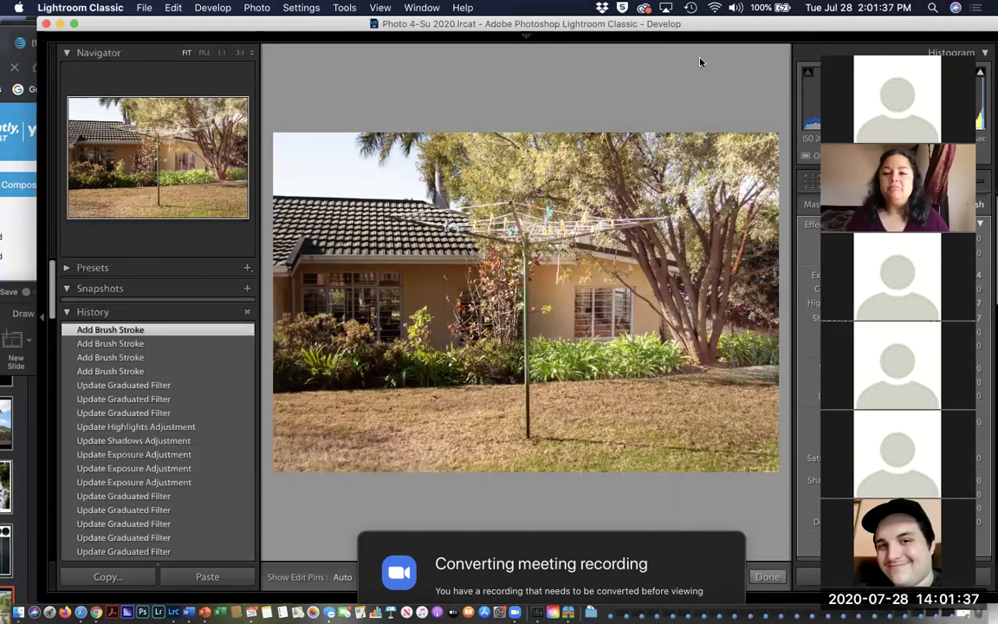
# With the green mask overlay shown, erase the brushed mask around the clothesline pole and lawn
pyautogui.moveTo(848, 52)
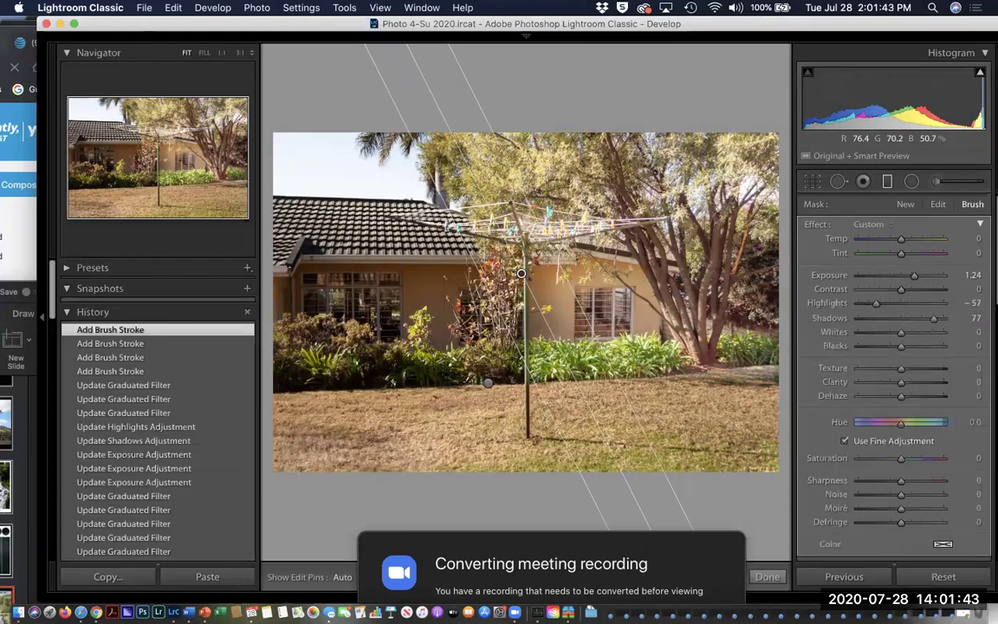
pyautogui.press('h')
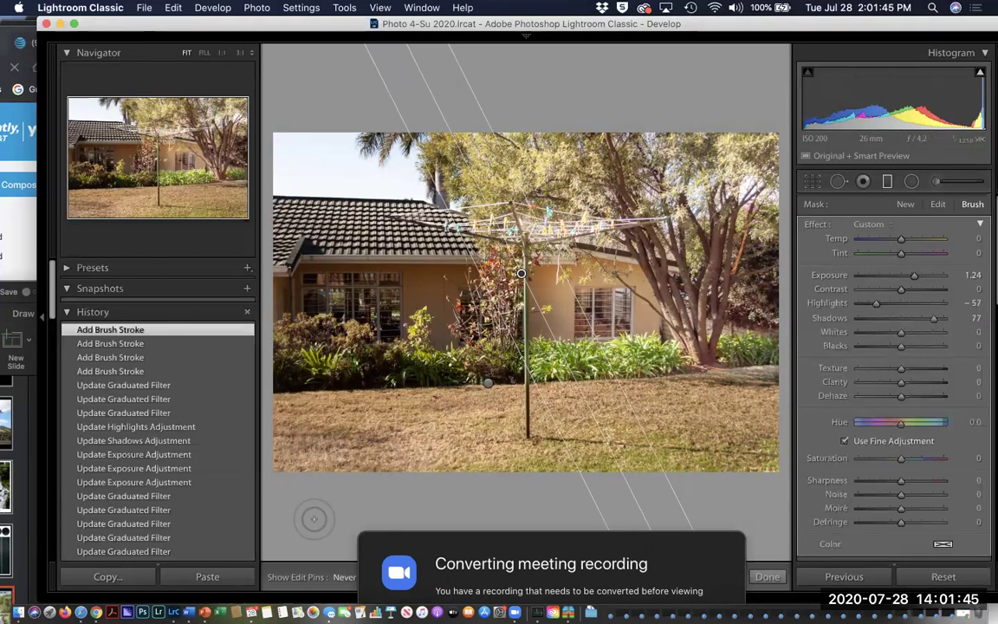
pyautogui.press('o')
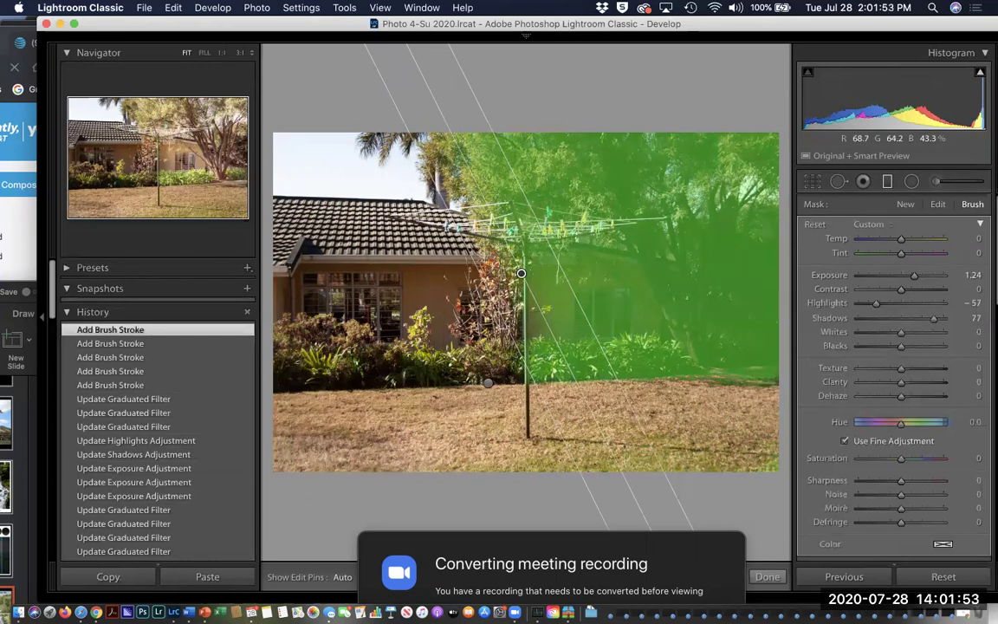
pyautogui.press('alt')
pyautogui.moveTo(521, 274); pyautogui.dragTo(663, 364)
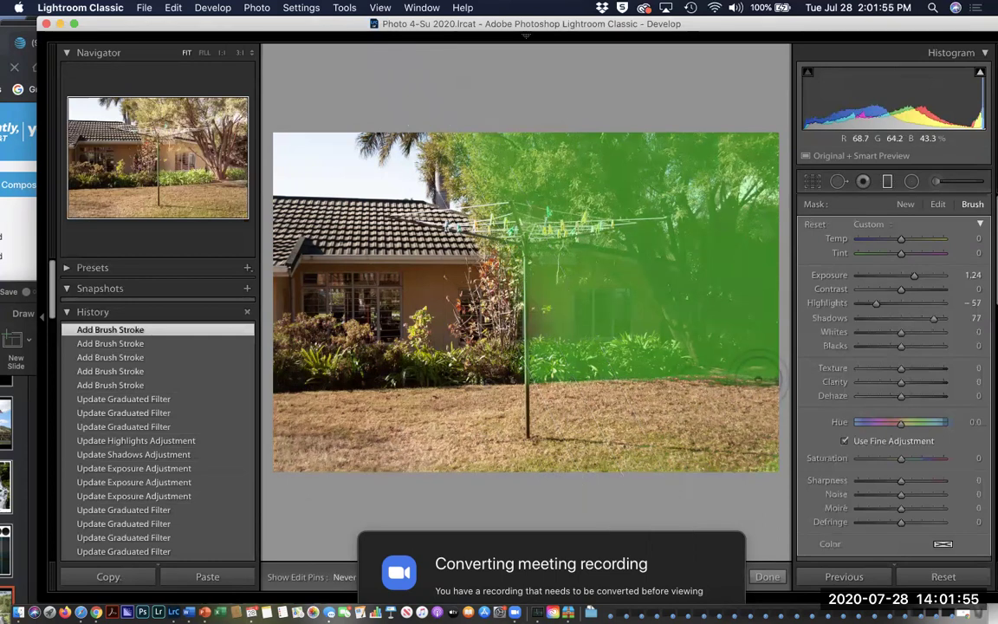
pyautogui.moveTo(756, 380); pyautogui.dragTo(767, 462)
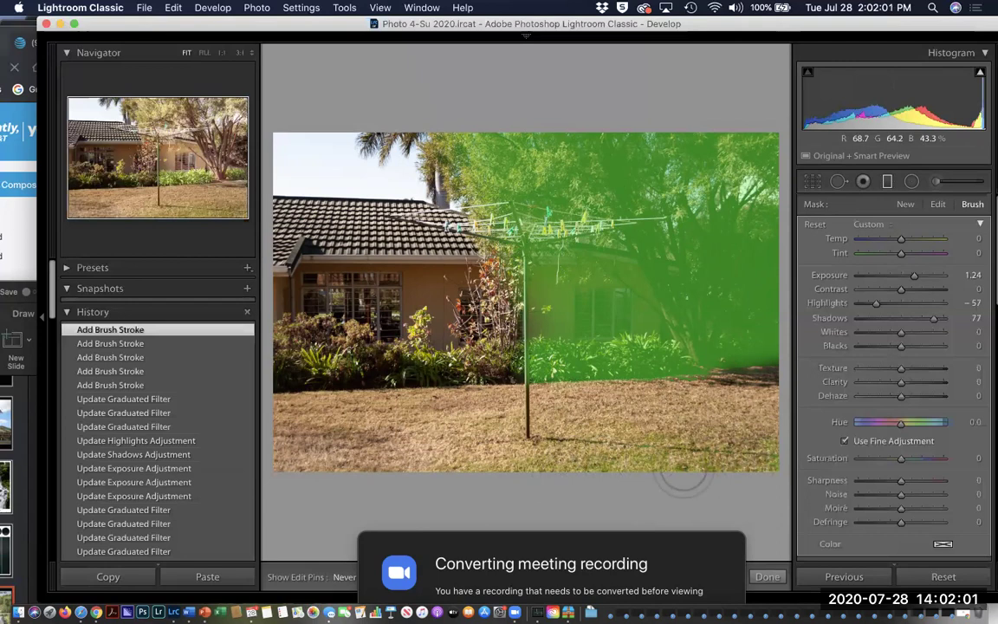
pyautogui.moveTo(677, 421); pyautogui.dragTo(676, 356)
pyautogui.press('h')
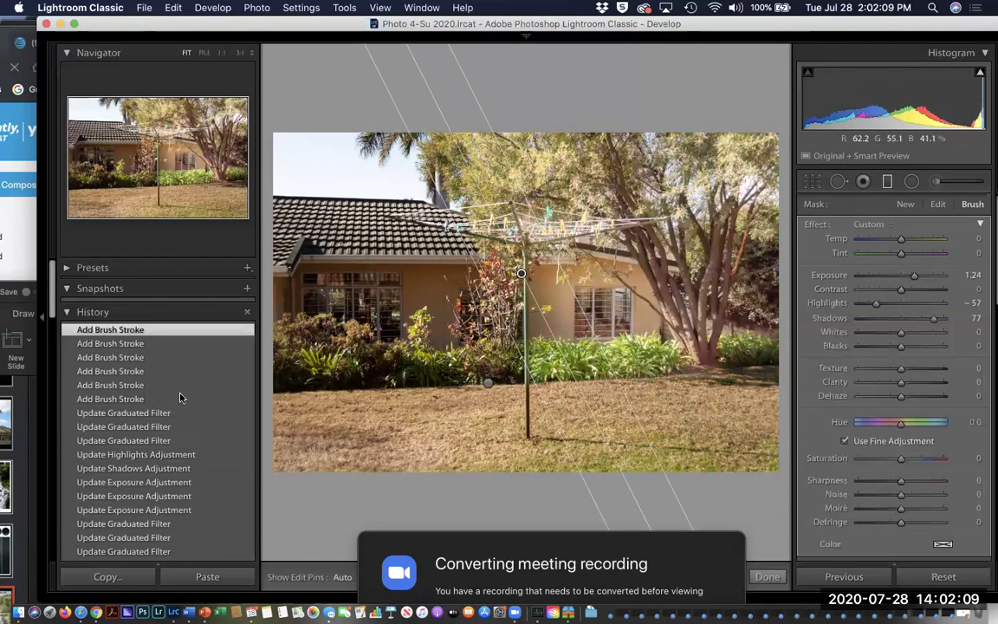
pyautogui.click(136, 413)
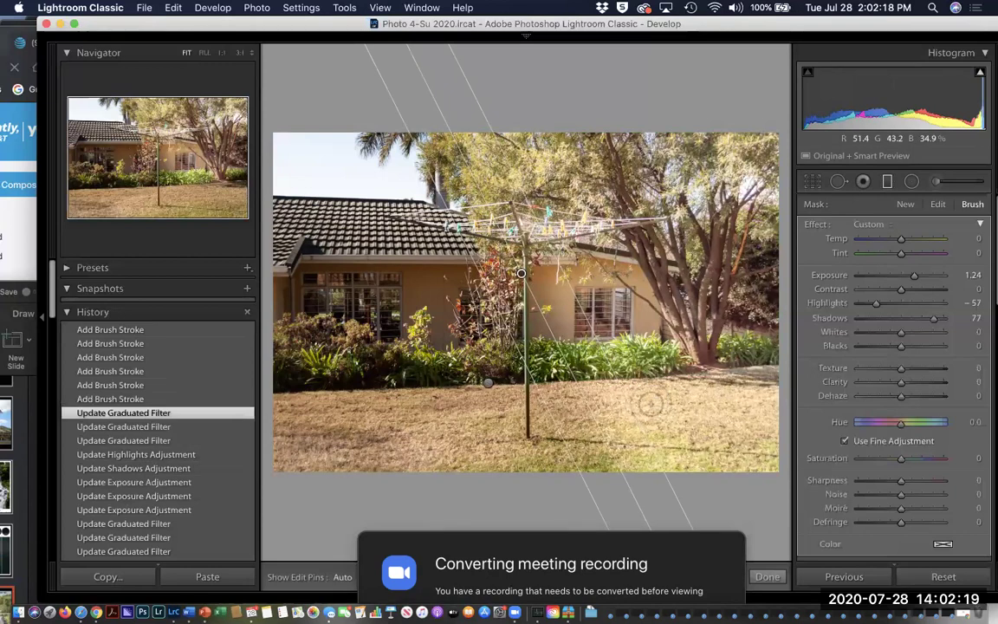
pyautogui.click(174, 330)
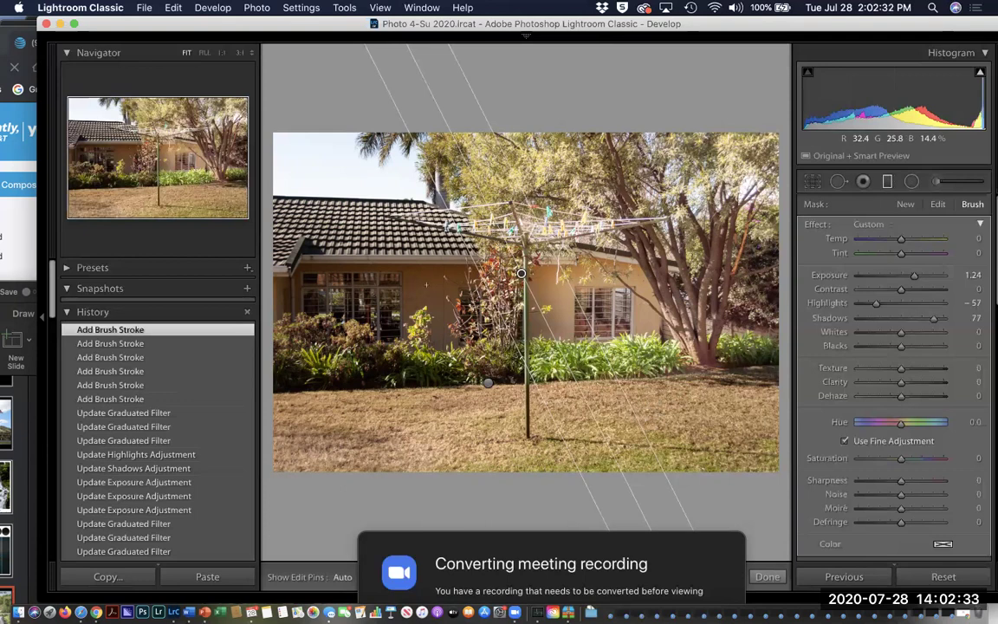
pyautogui.press('h')
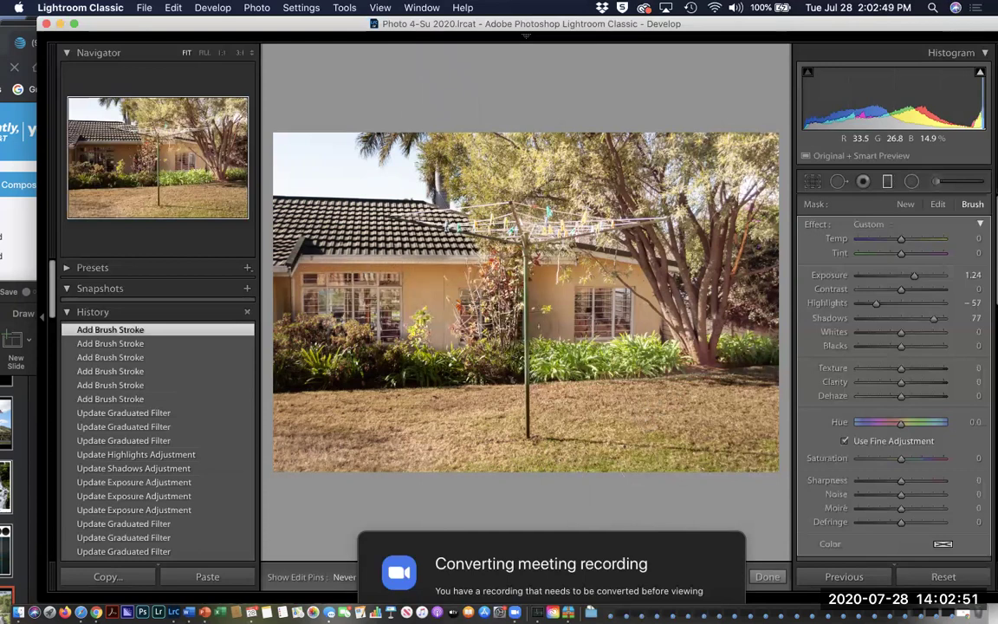
# Brush over the house wall and near the tree trunk, then lower the brushed Exposure to 0.70
pyautogui.moveTo(381, 303); pyautogui.dragTo(521, 274)
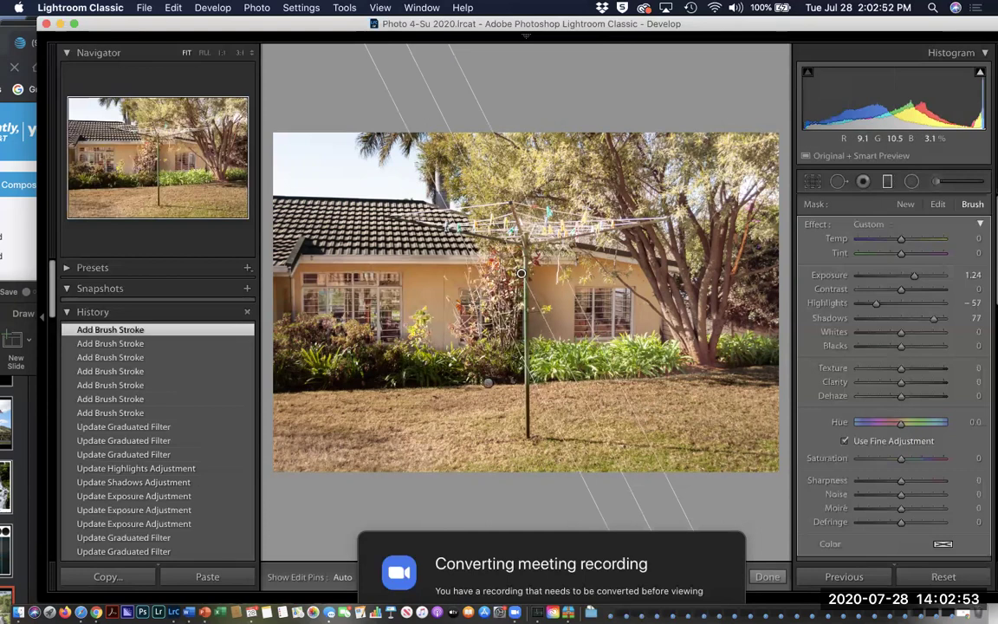
pyautogui.press('h')
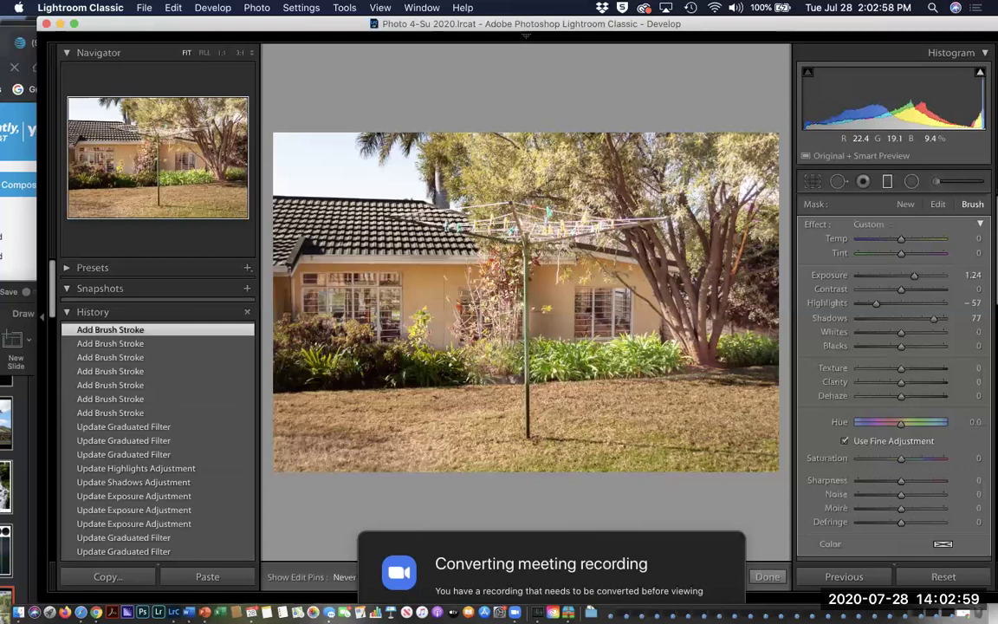
pyautogui.moveTo(468, 321)
pyautogui.mouseDown()
pyautogui.moveTo(521, 273)
pyautogui.moveTo(399, 329)
pyautogui.mouseUp()
pyautogui.press('h')
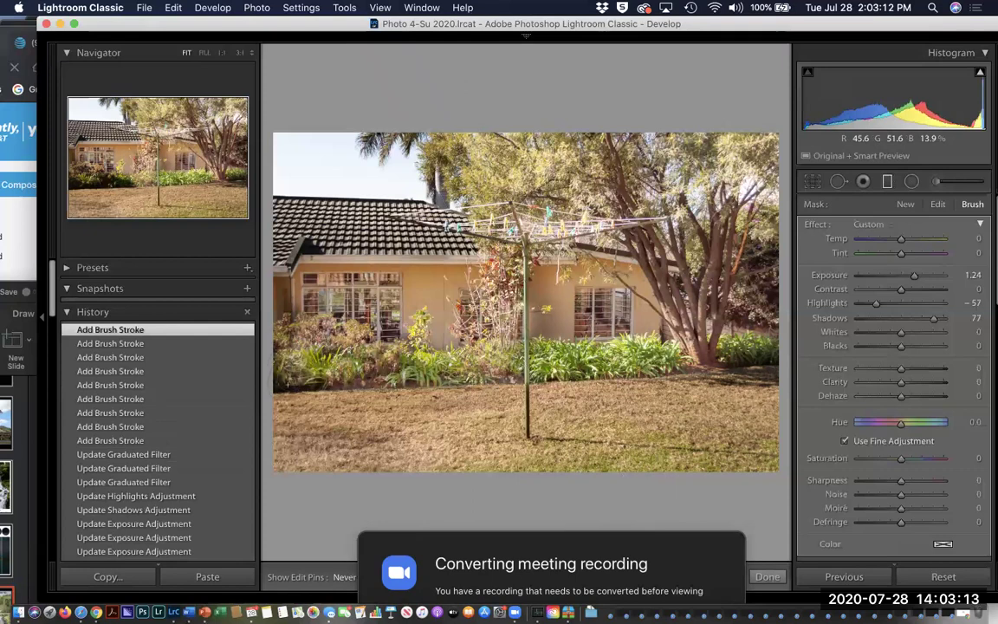
pyautogui.press('h')
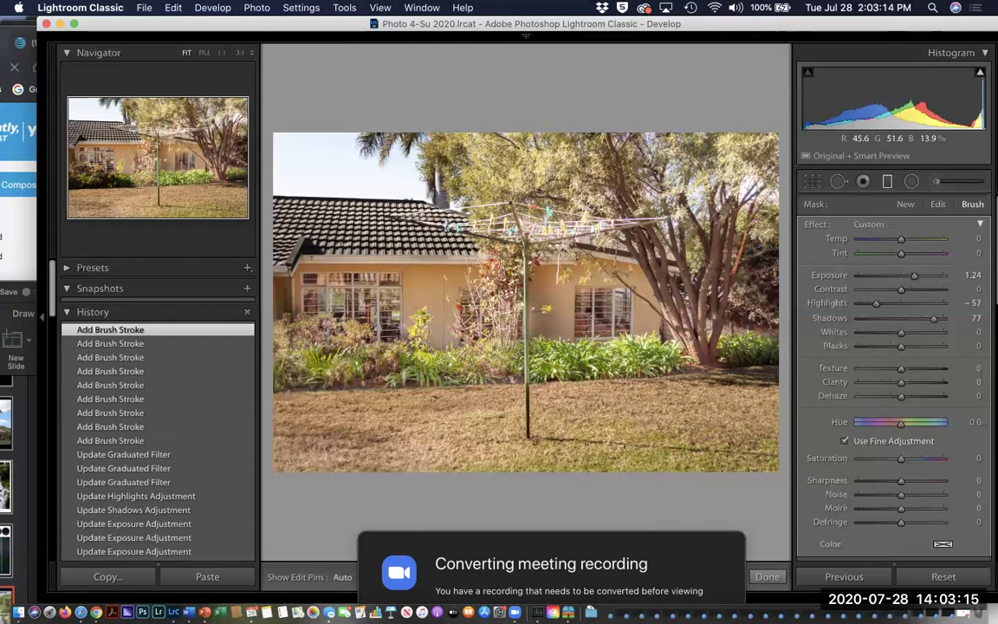
pyautogui.click(521, 274)
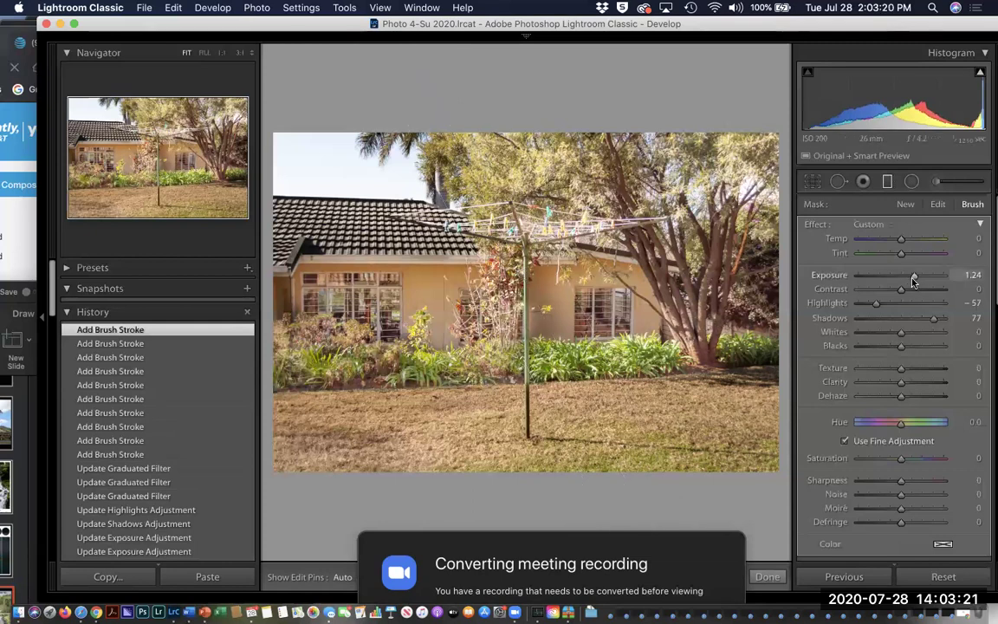
pyautogui.moveTo(913, 281); pyautogui.dragTo(909, 285)
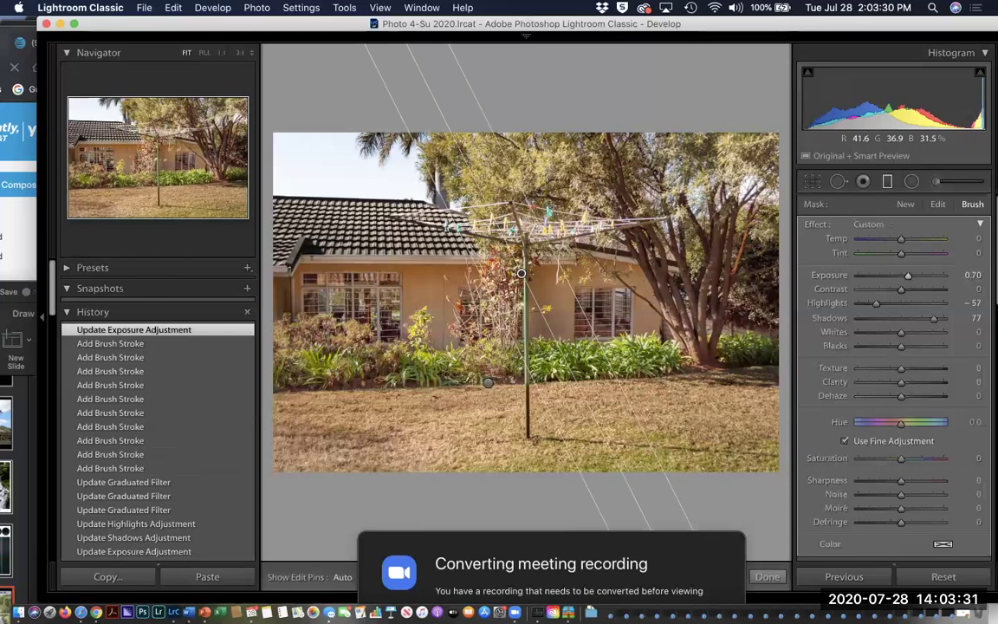
pyautogui.press('y')
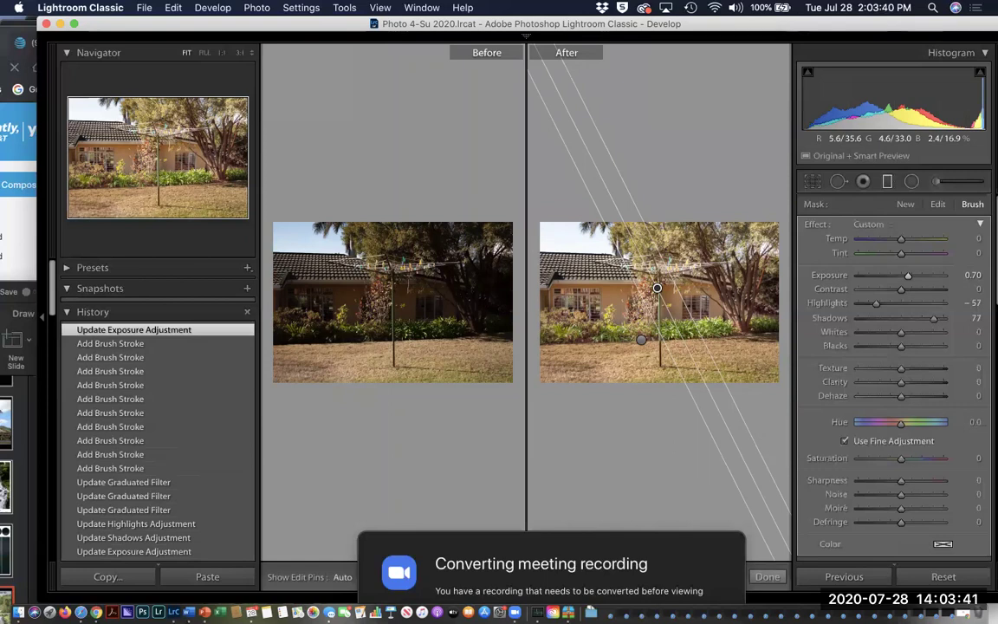
pyautogui.press('y')
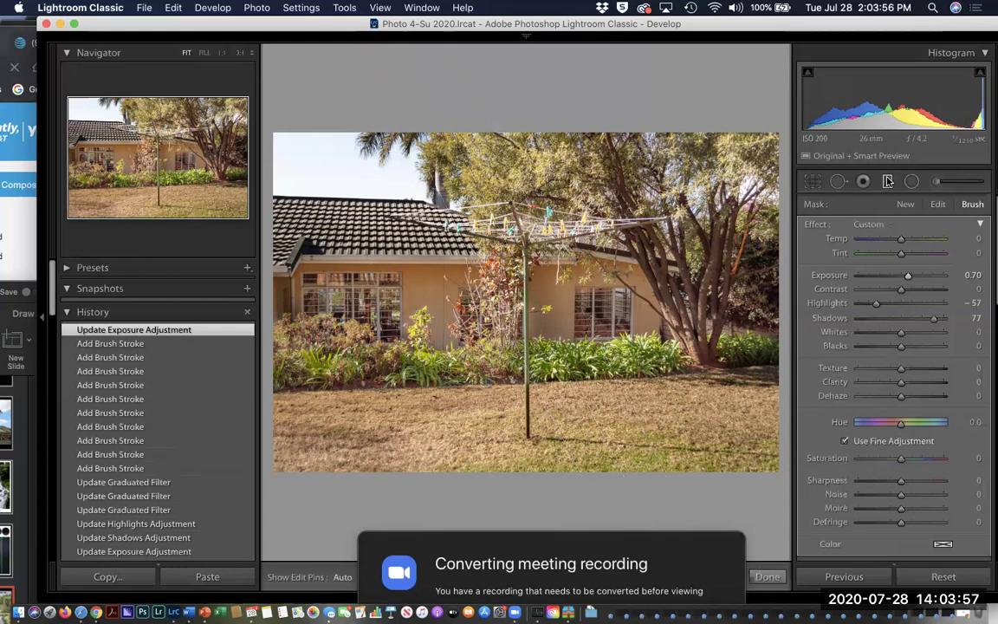
# Close the Graduated Filter to show the whole-photo Basic panel, with Exposure at +0.95
pyautogui.click(888, 180)
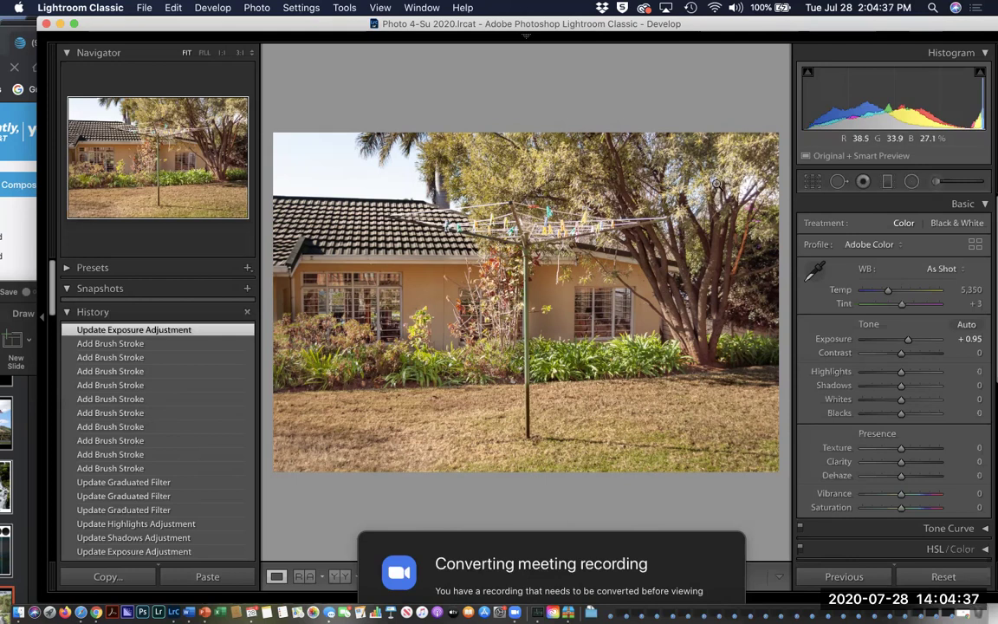
pyautogui.scroll(-1, 862, 346)
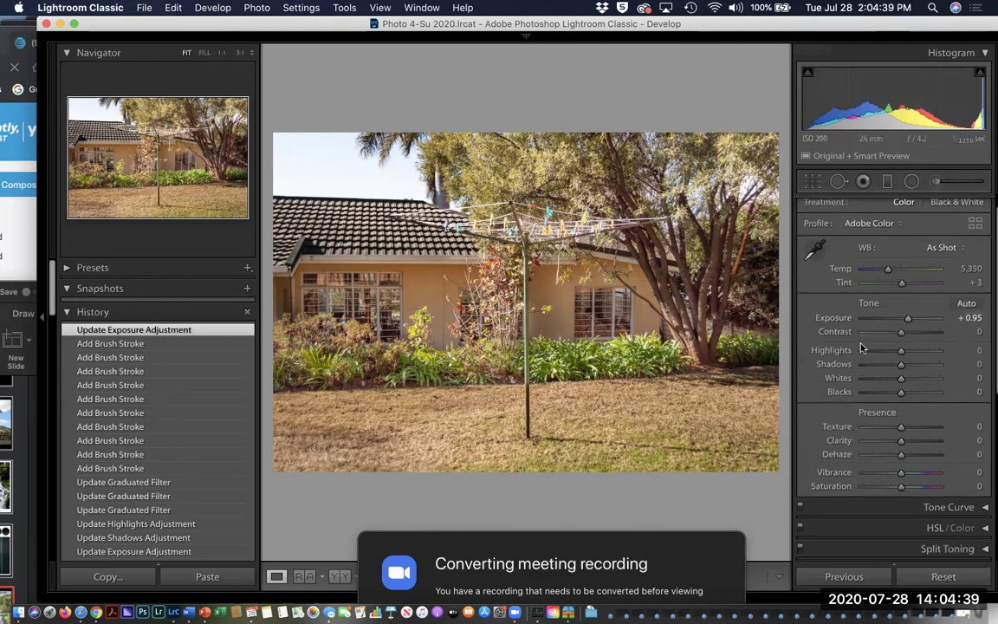
pyautogui.scroll(1, 862, 346)
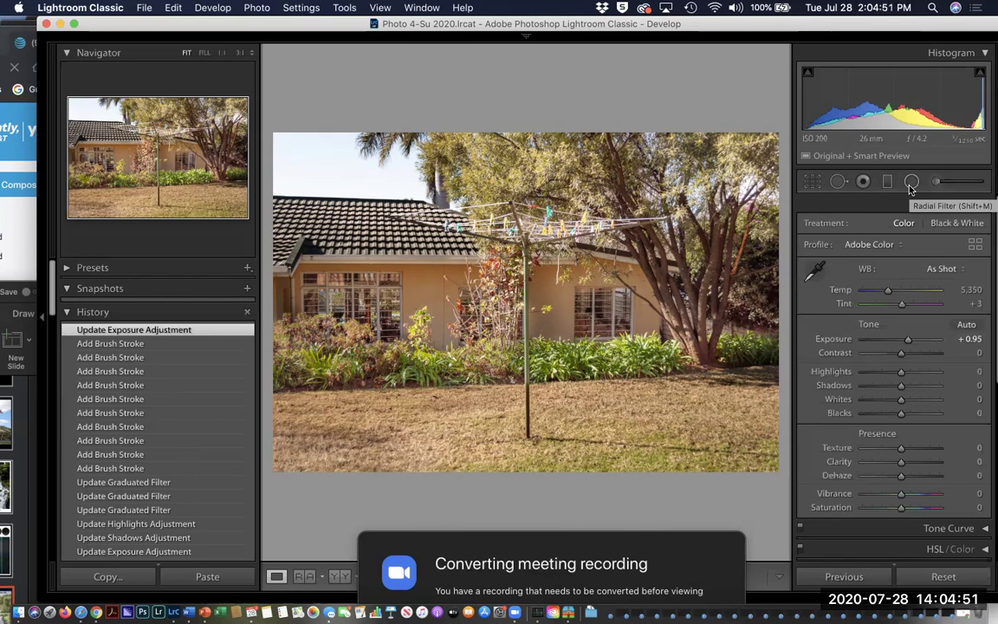
# Find the iris photo DSC_0265.dng in the Library grid, enlarge it, and review its EXIF metadata
pyautogui.press('g')
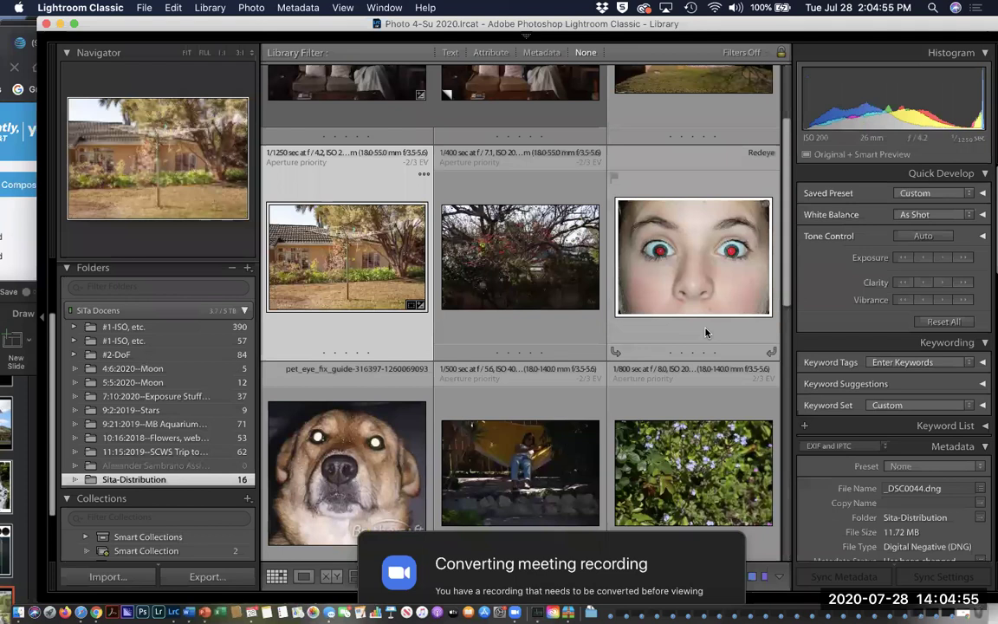
pyautogui.scroll(-10, 706, 333)
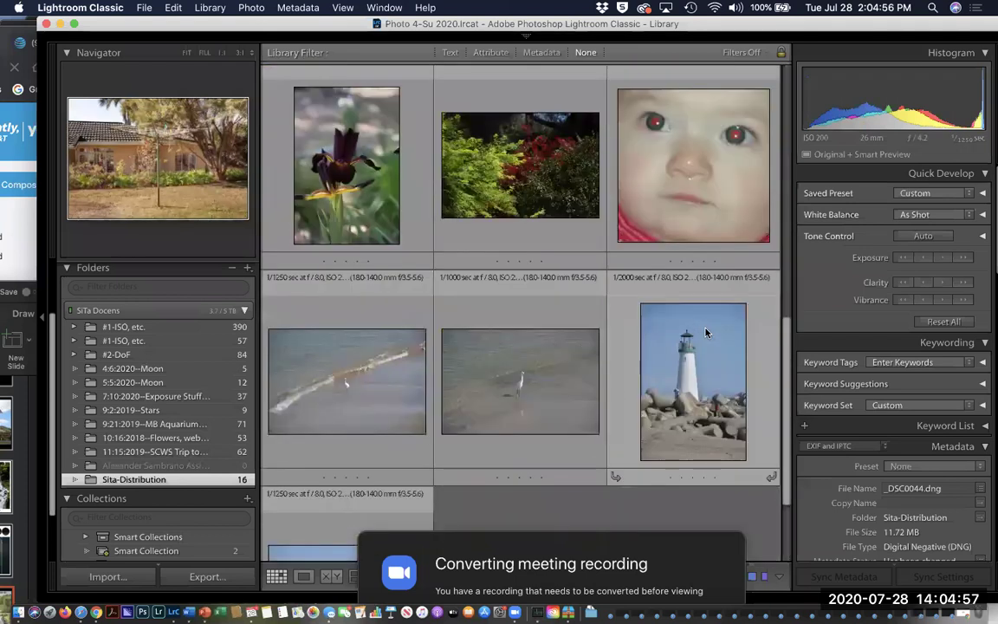
pyautogui.scroll(-1, 706, 333)
pyautogui.scroll(10, 706, 333)
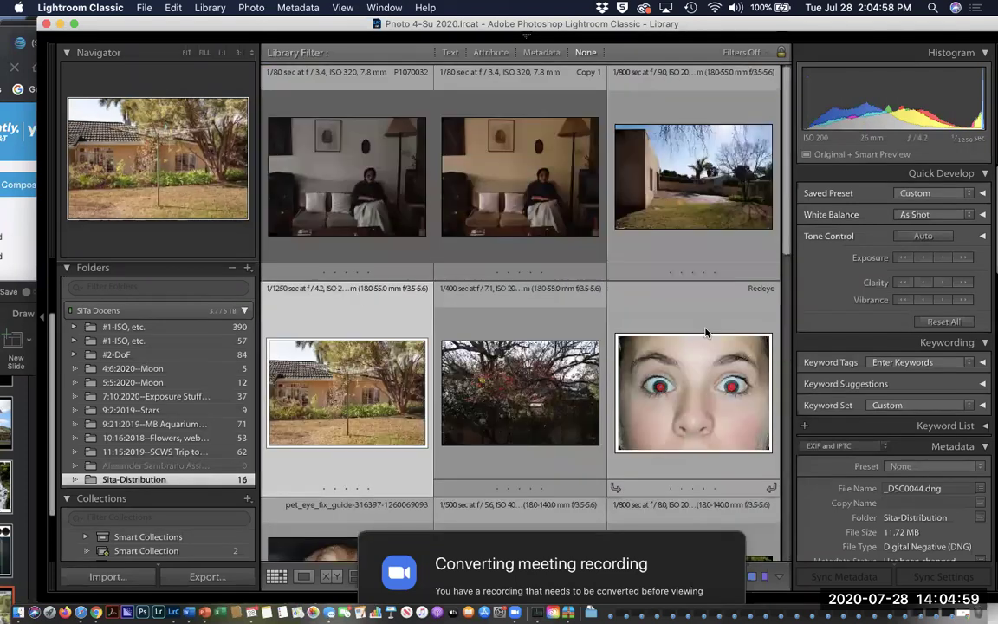
pyautogui.scroll(-4, 707, 333)
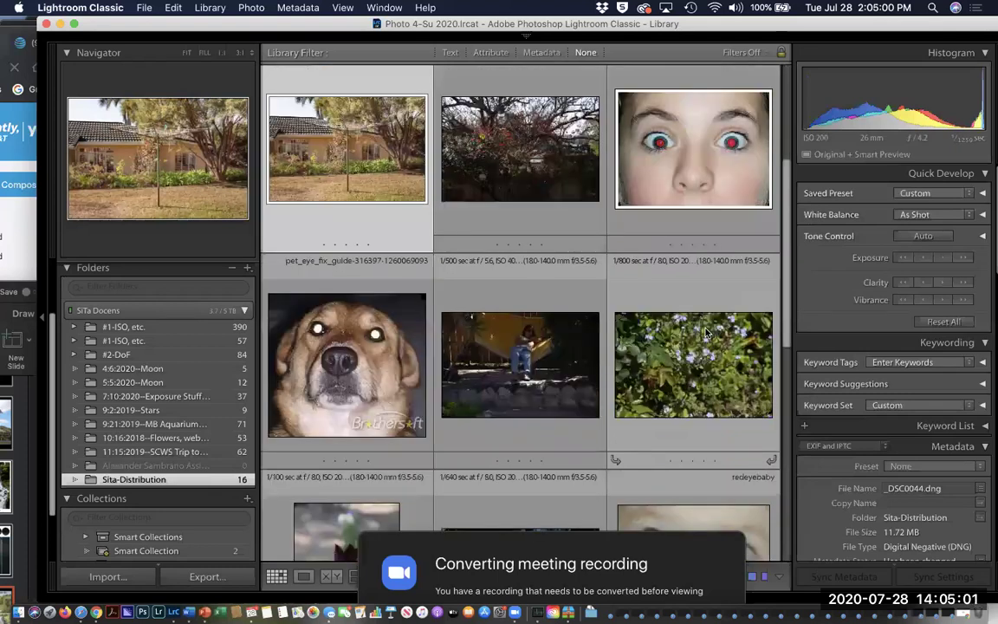
pyautogui.scroll(-4, 706, 333)
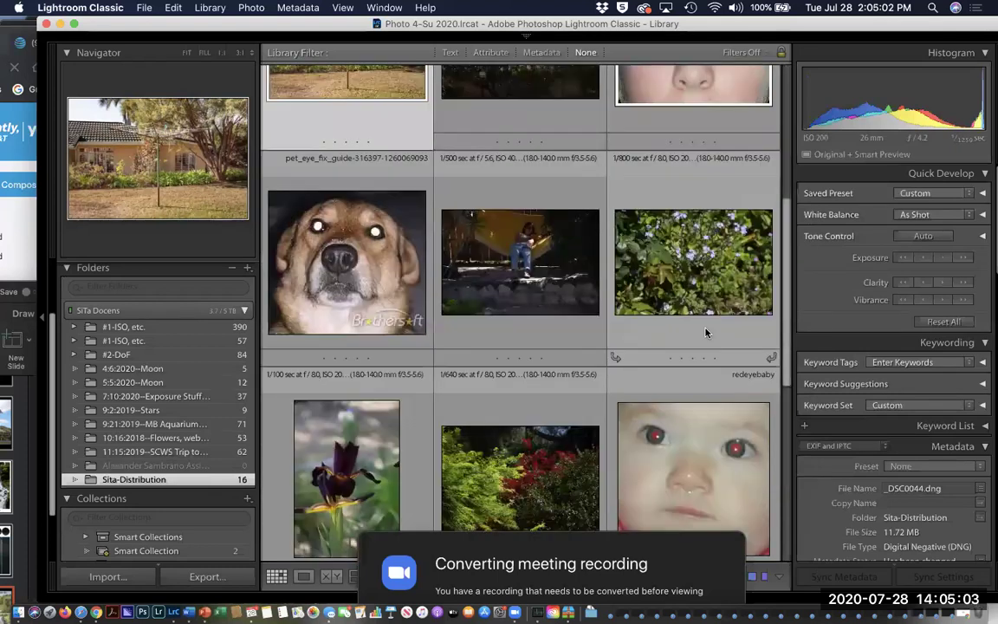
pyautogui.scroll(-6, 706, 333)
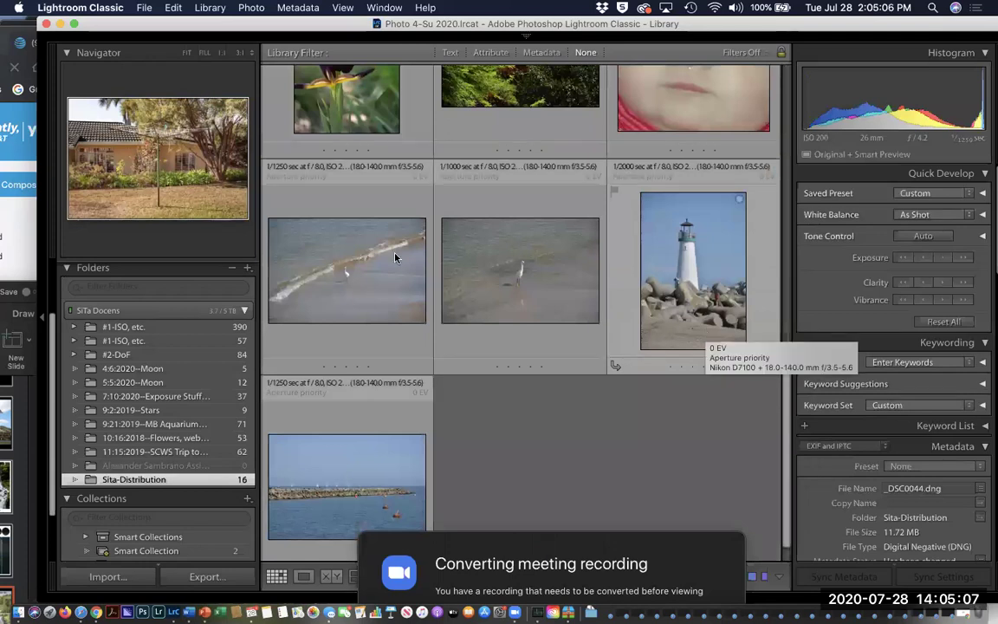
pyautogui.scroll(5, 332, 291)
pyautogui.doubleClick(332, 291)
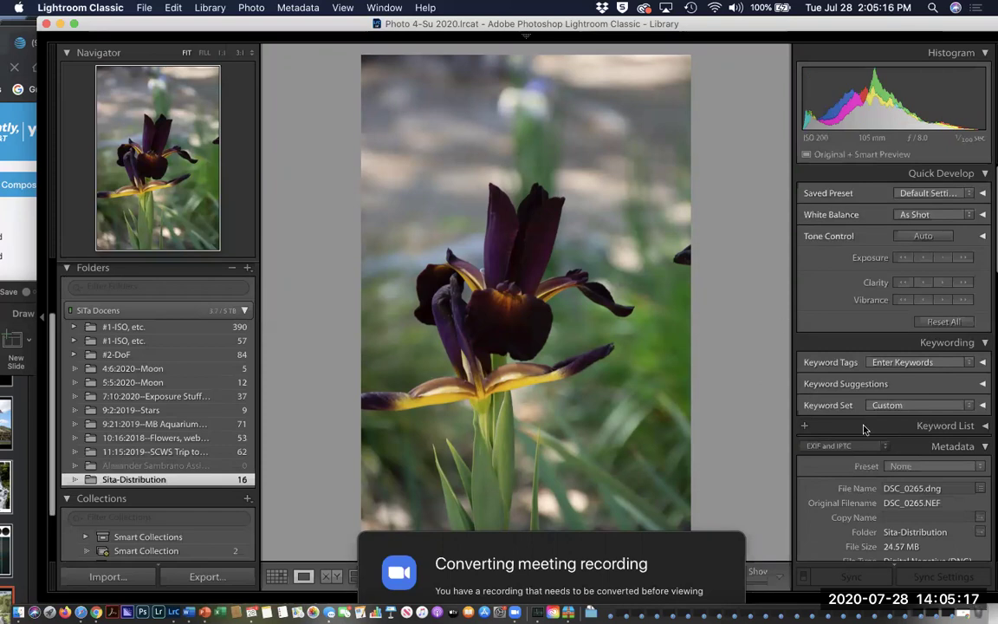
pyautogui.scroll(-5, 864, 426)
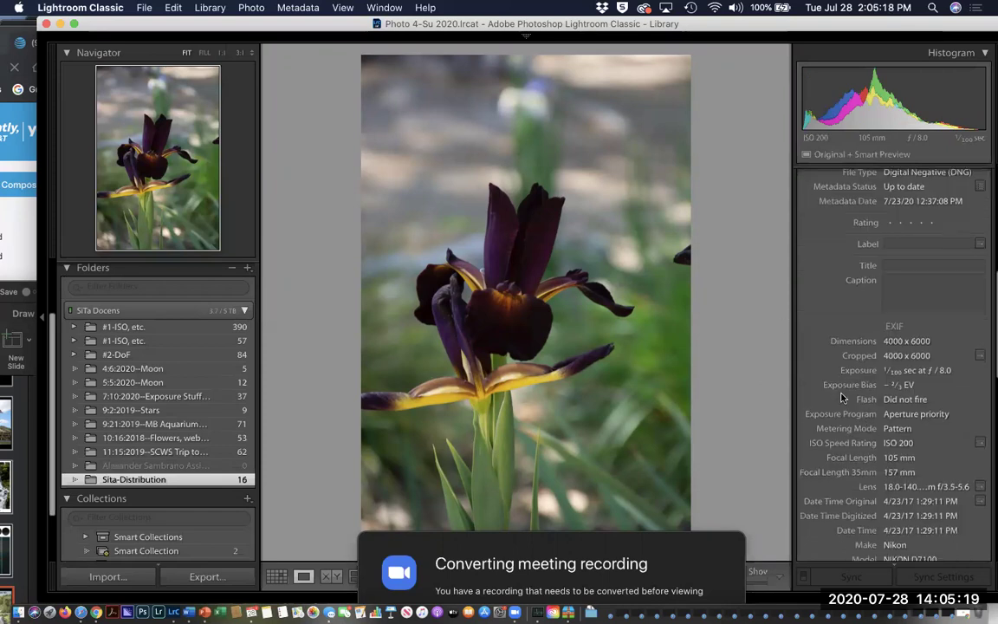
# Open the iris photo in Develop and enable Remove Chromatic Aberration under Lens Corrections
pyautogui.press('d')
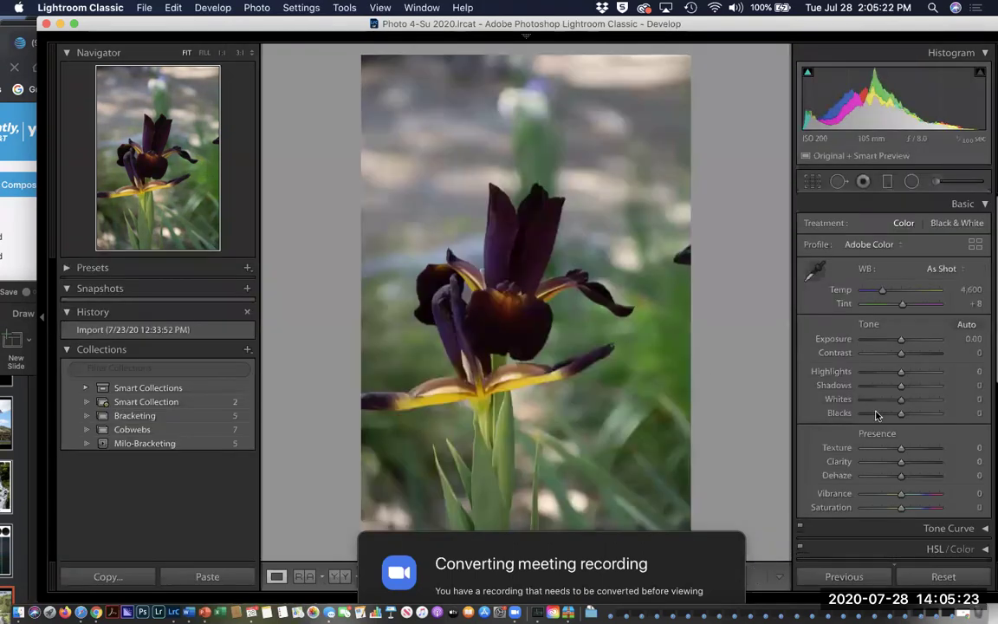
pyautogui.scroll(-5, 875, 415)
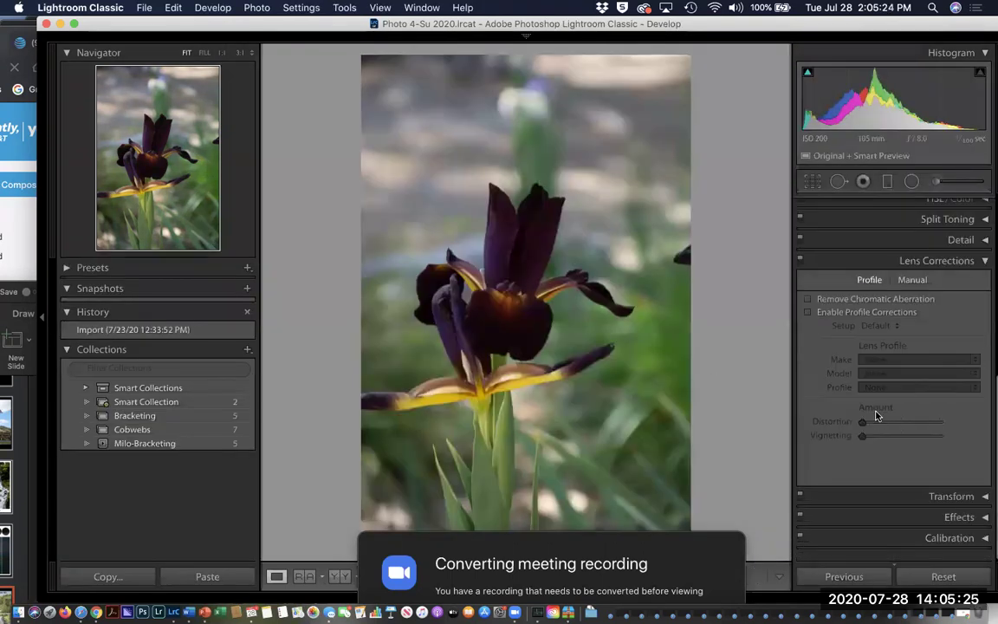
pyautogui.scroll(2, 876, 416)
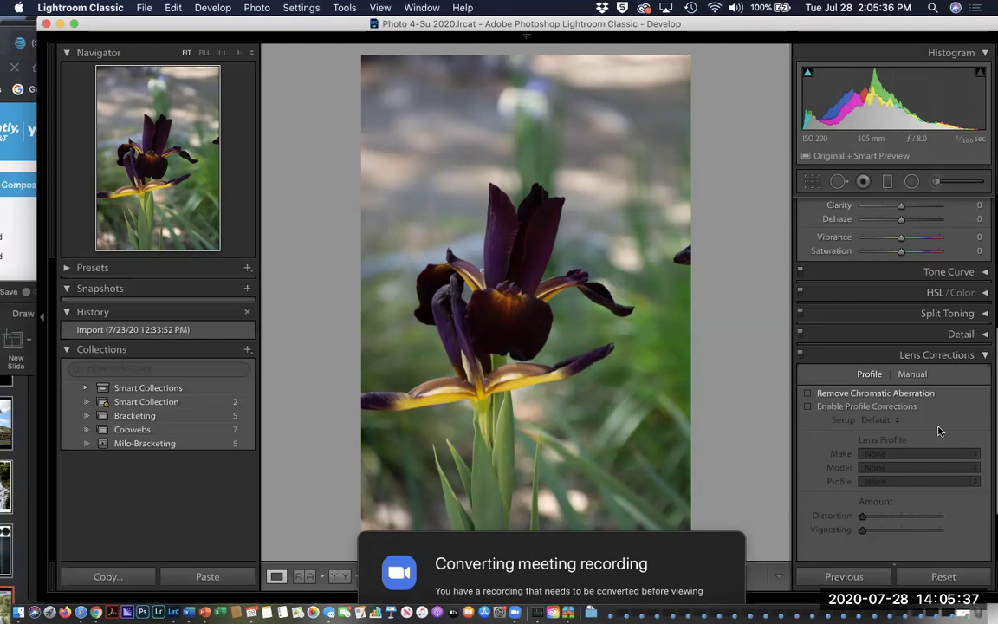
pyautogui.click(808, 393)
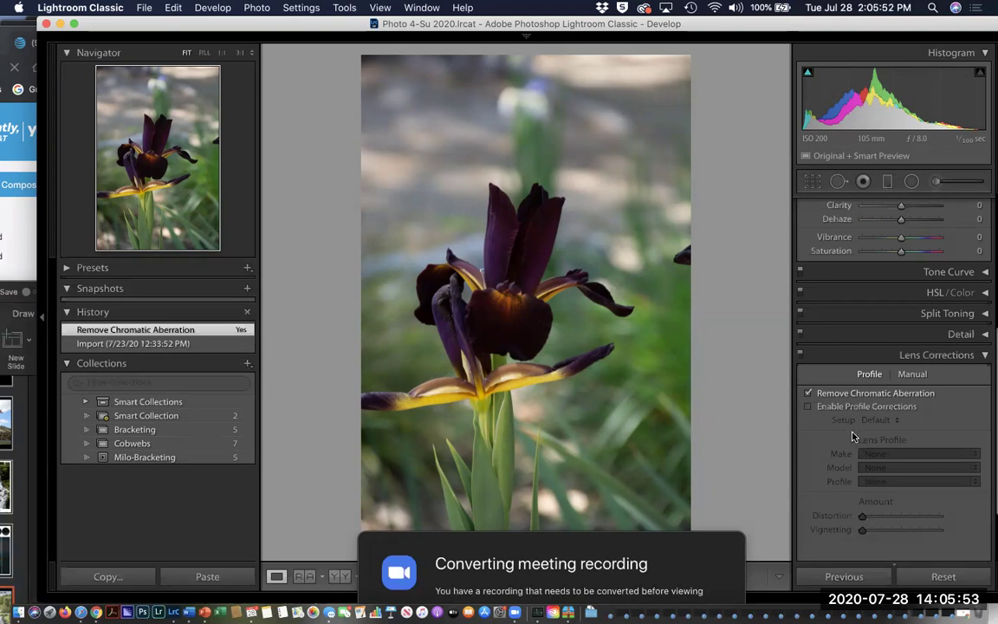
# Enable Nikon AF-S DX NIKKOR profile corrections, toggling them to compare before and after
pyautogui.click(808, 407)
pyautogui.click(808, 408)
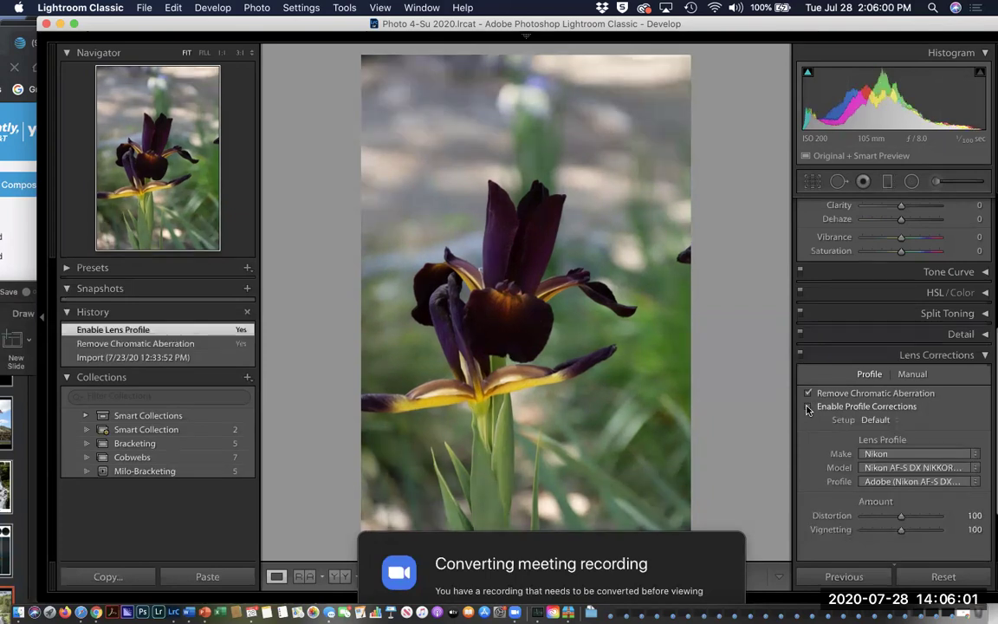
pyautogui.click(808, 407)
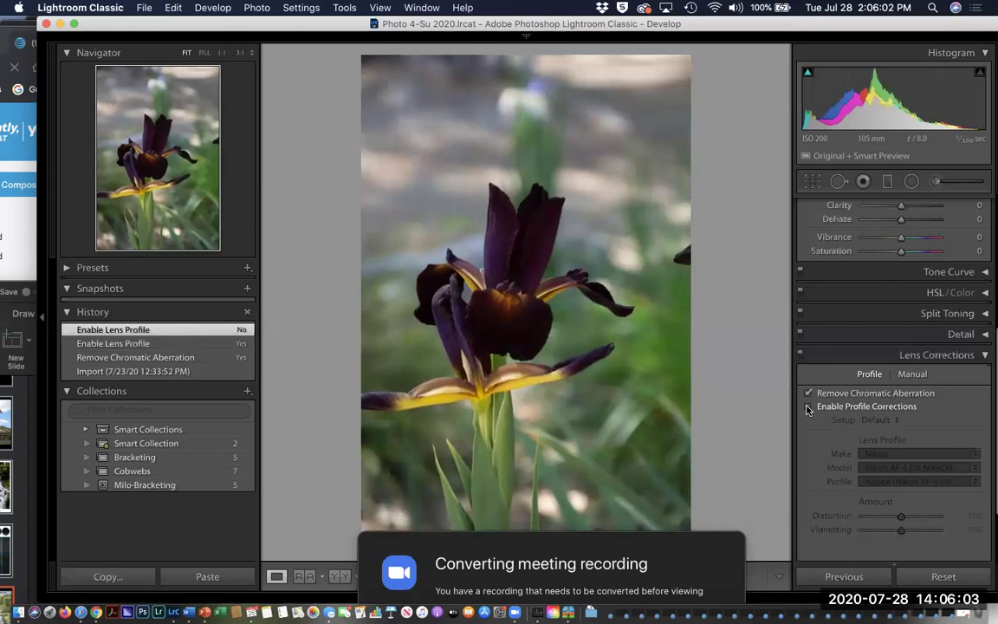
pyautogui.click(807, 408)
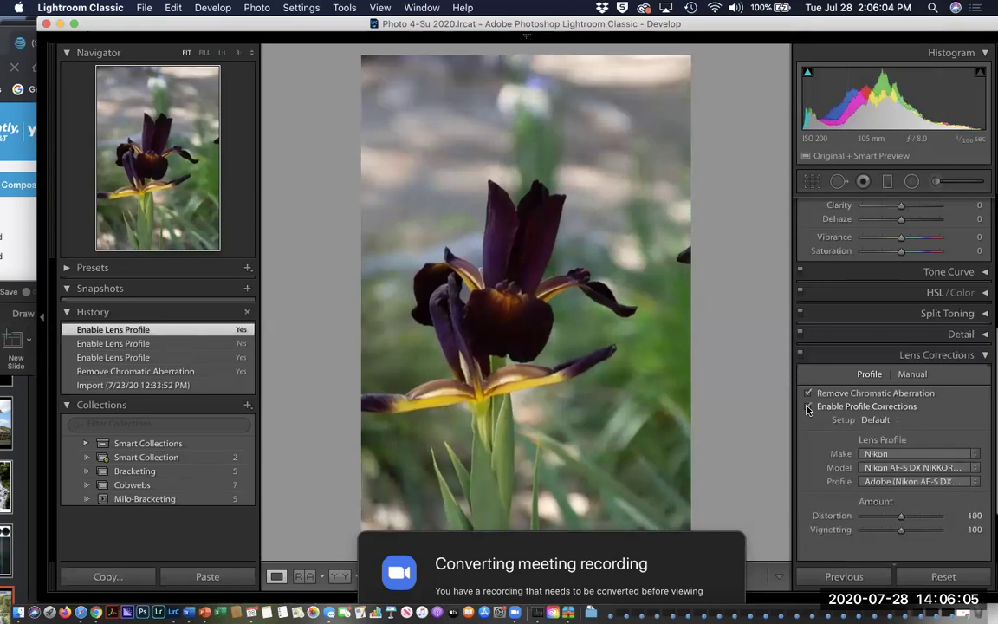
pyautogui.click(808, 408)
pyautogui.click(808, 407)
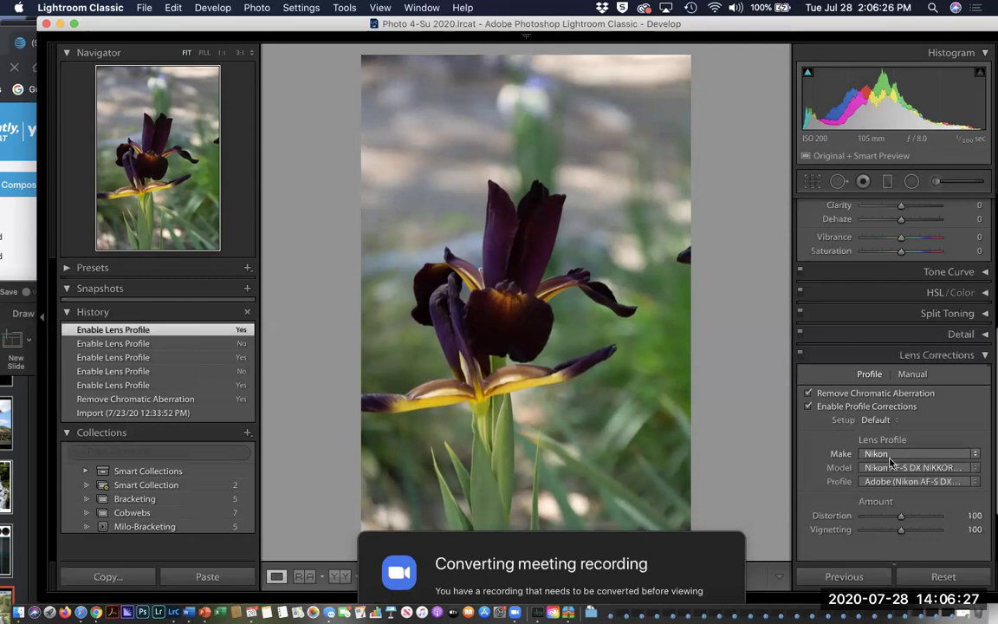
pyautogui.click(924, 471)
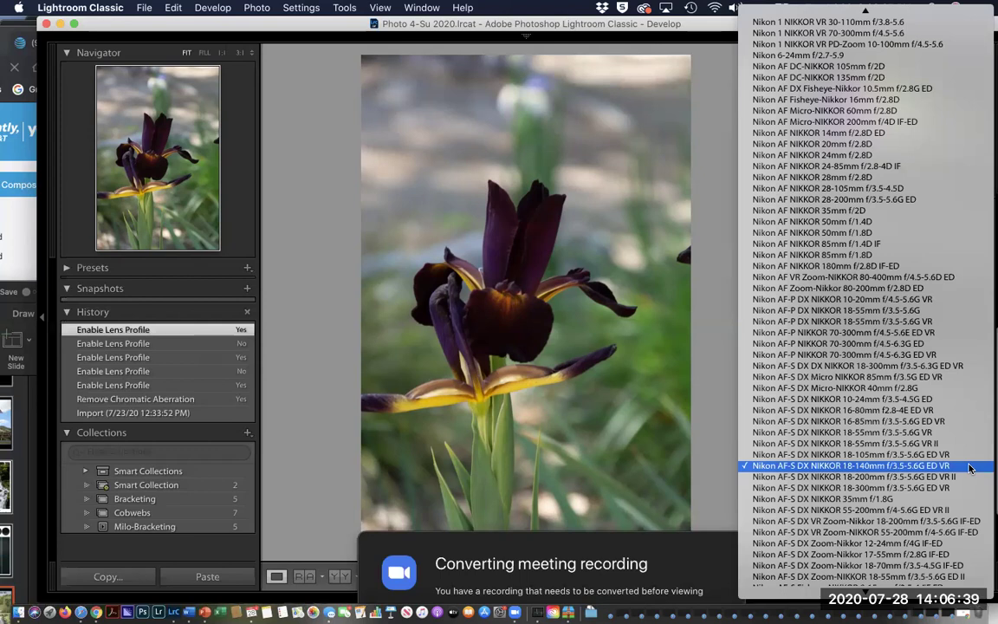
pyautogui.click(970, 466)
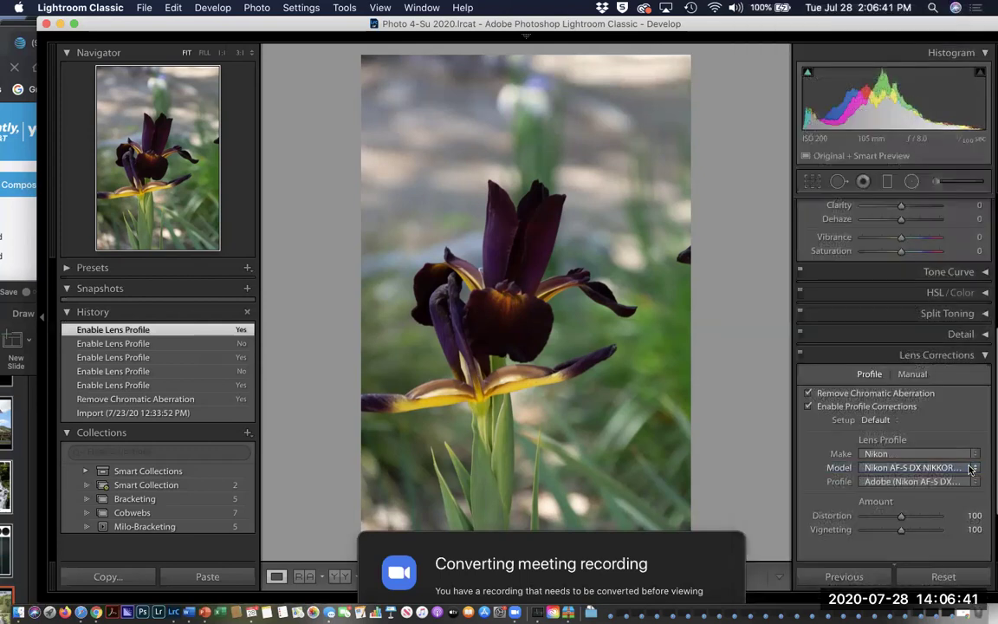
pyautogui.click(951, 483)
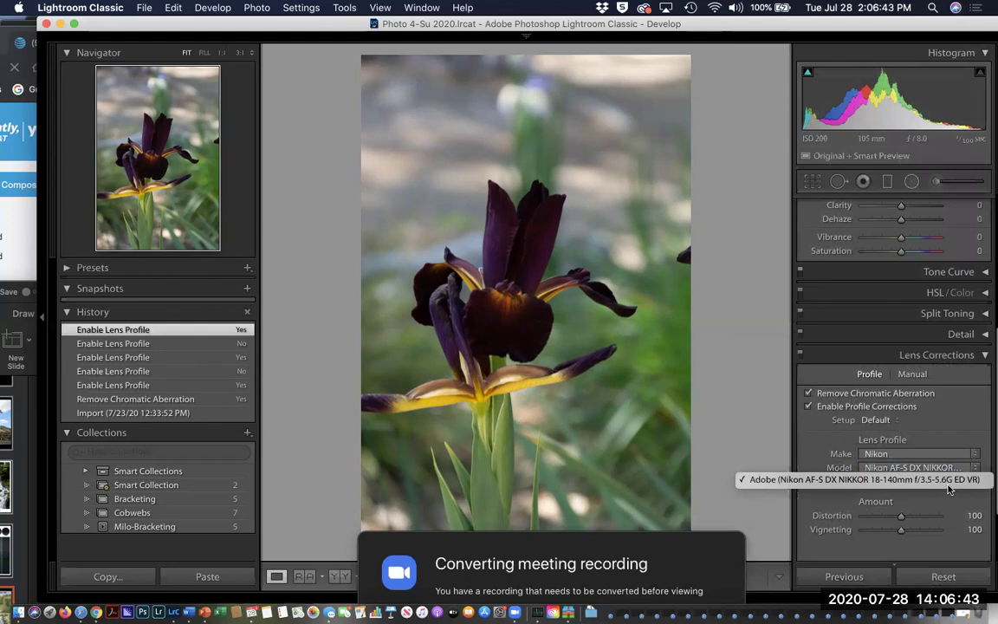
pyautogui.click(950, 481)
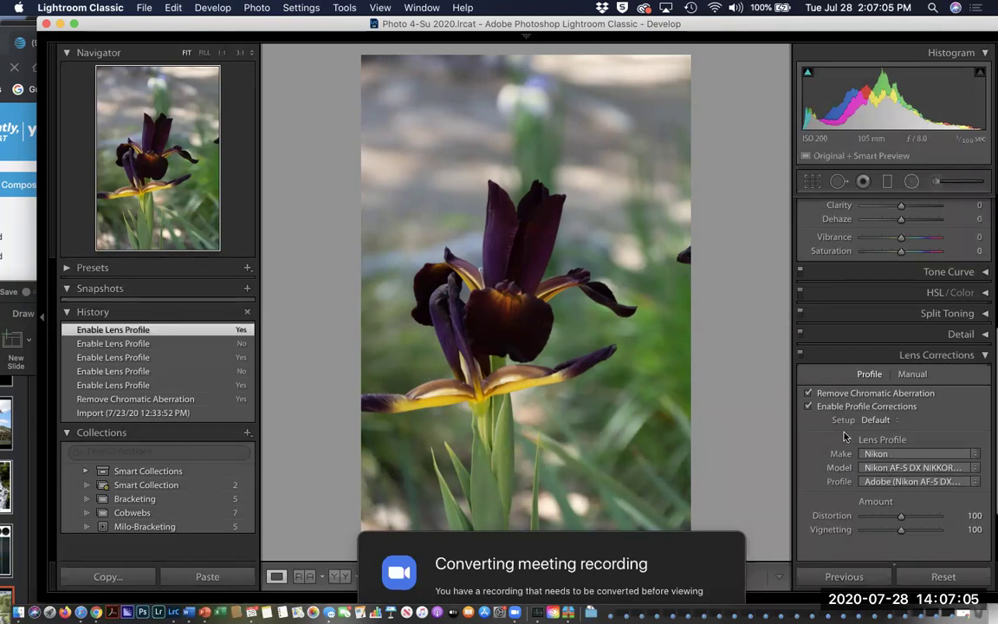
# Toggle Enable Profile Corrections repeatedly to compare the iris, leaving it unchecked
pyautogui.click(809, 406)
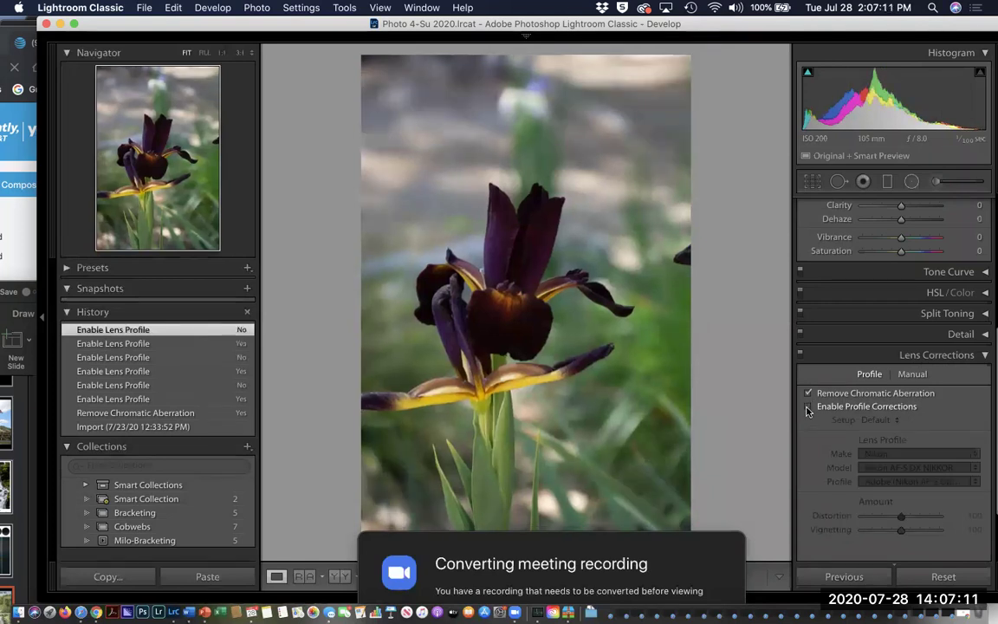
pyautogui.click(808, 407)
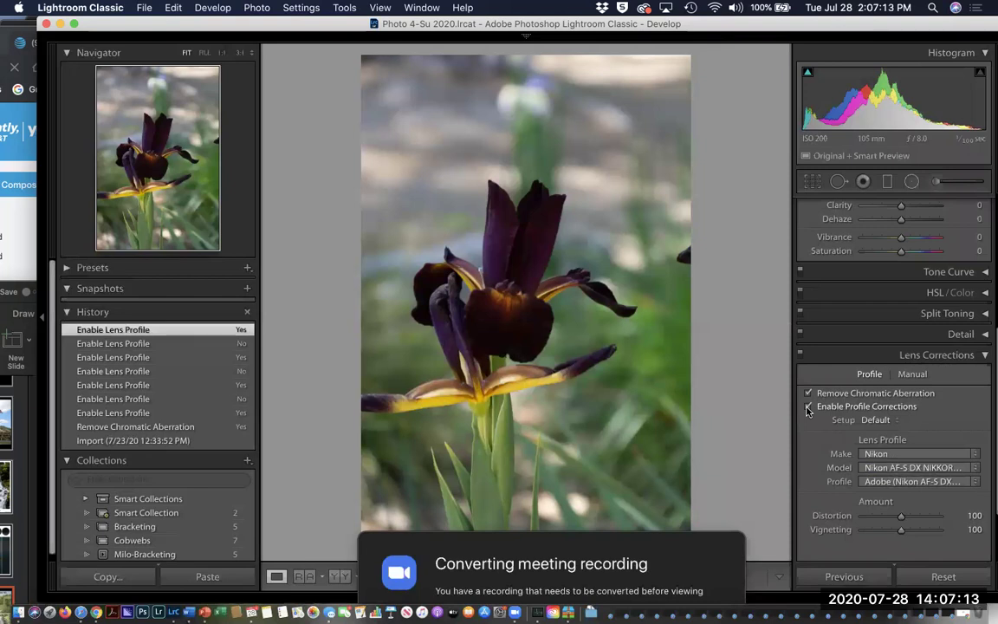
pyautogui.click(809, 406)
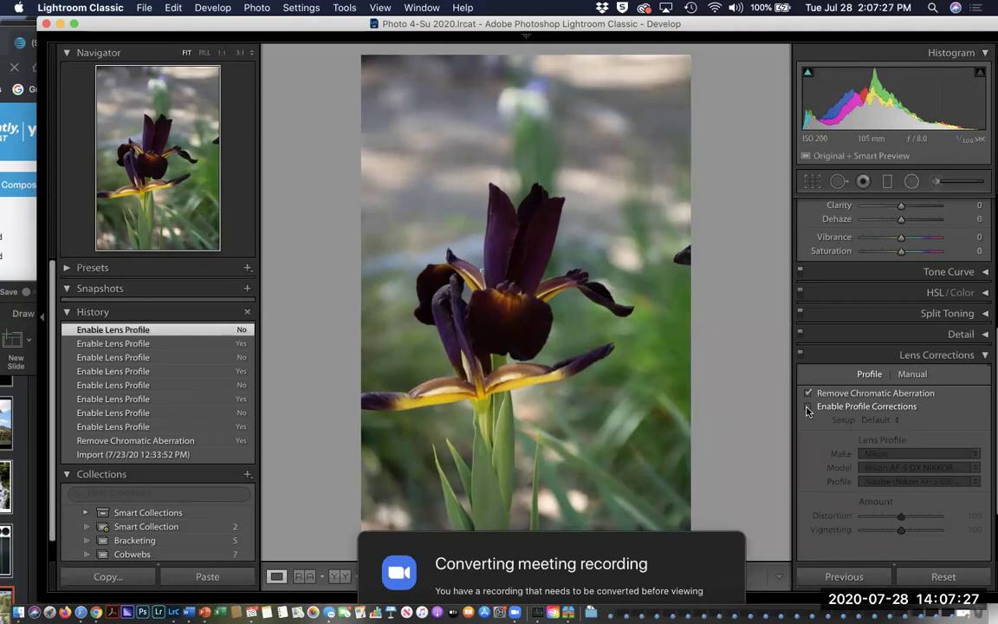
pyautogui.click(808, 408)
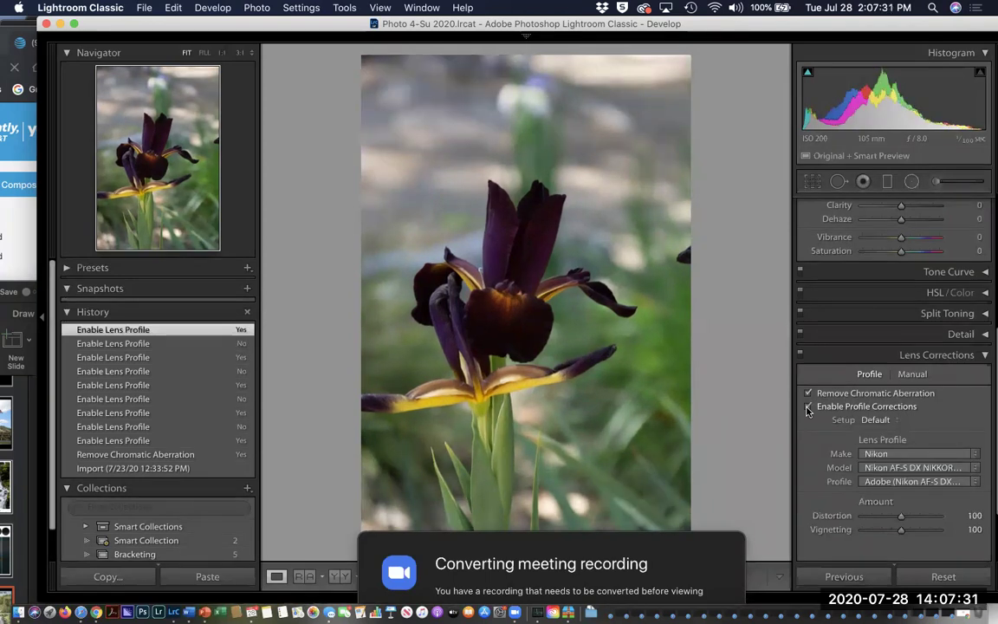
pyautogui.click(807, 408)
pyautogui.click(808, 409)
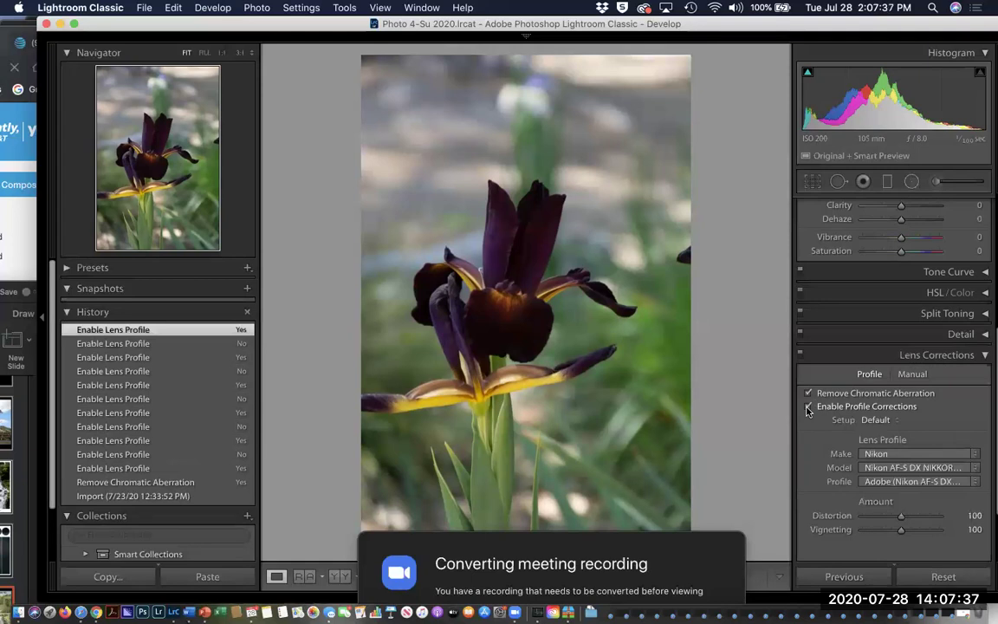
pyautogui.click(807, 408)
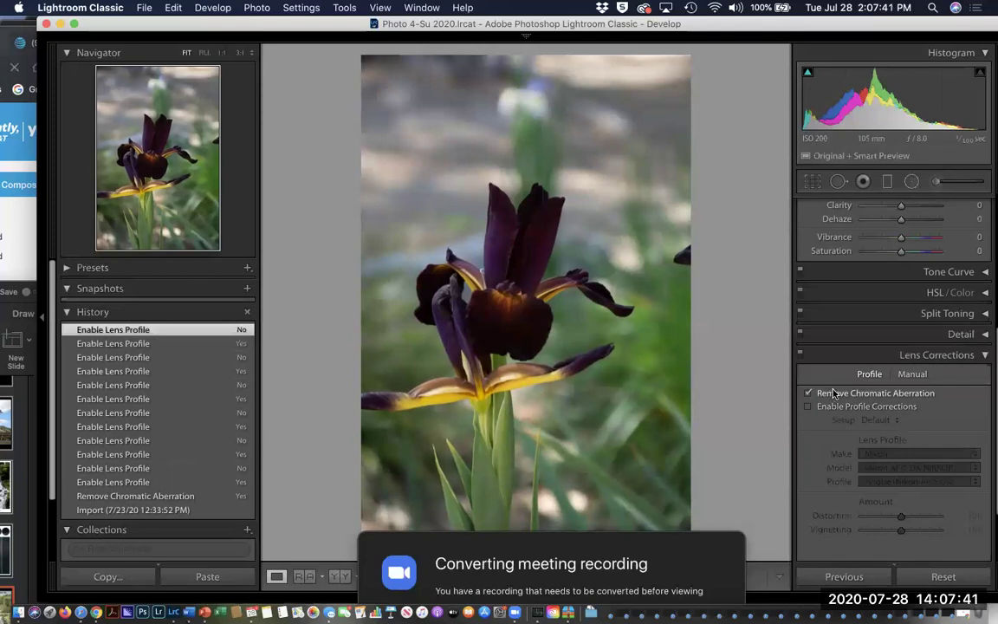
# Try several Exposure values in the Basic panel, settling on exactly +1.00
pyautogui.scroll(10, 824, 371)
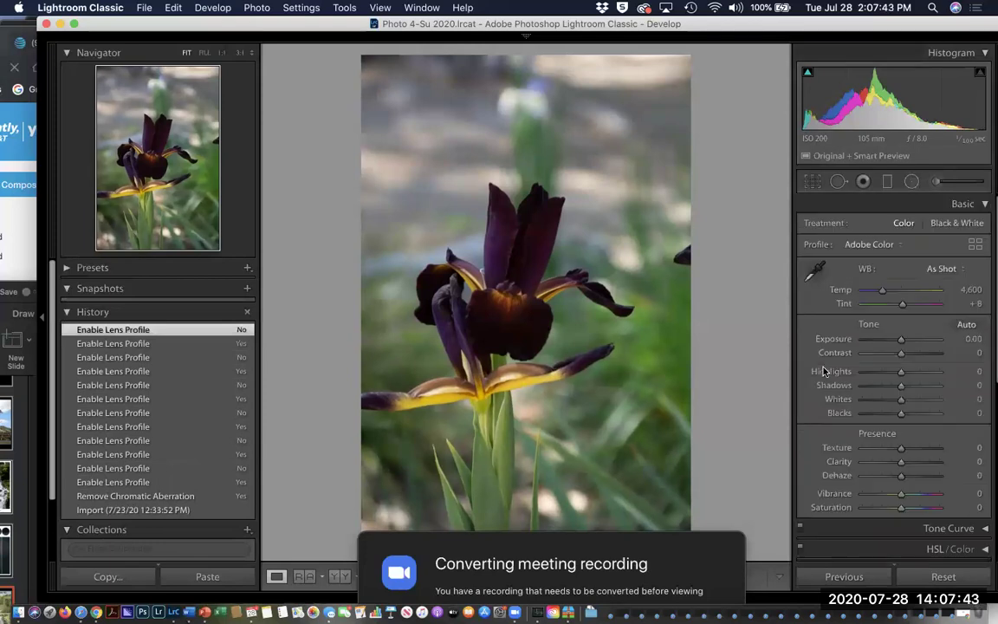
pyautogui.scroll(1, 824, 371)
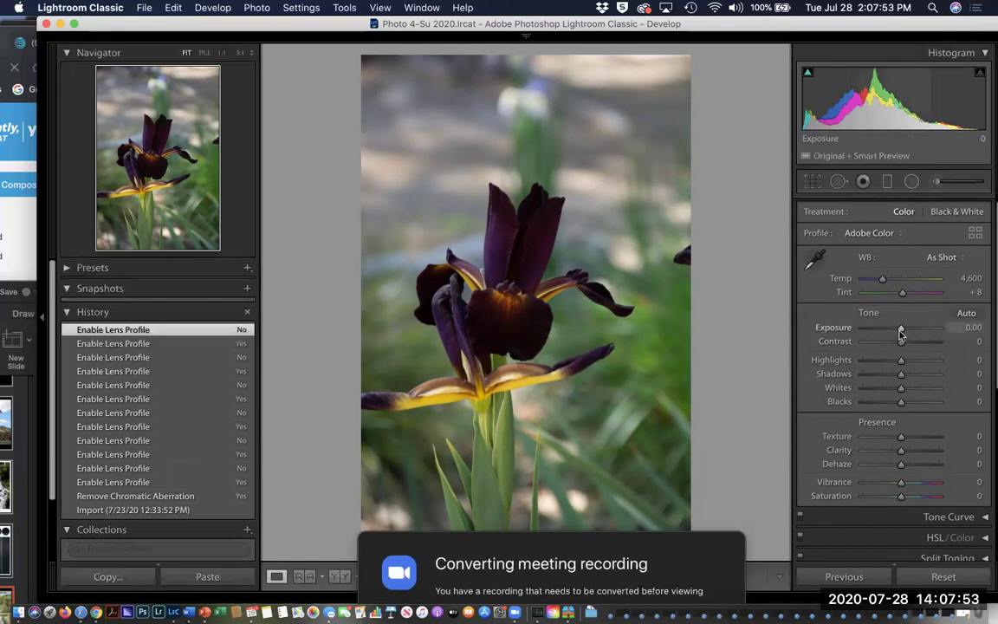
pyautogui.moveTo(901, 335); pyautogui.dragTo(908, 336)
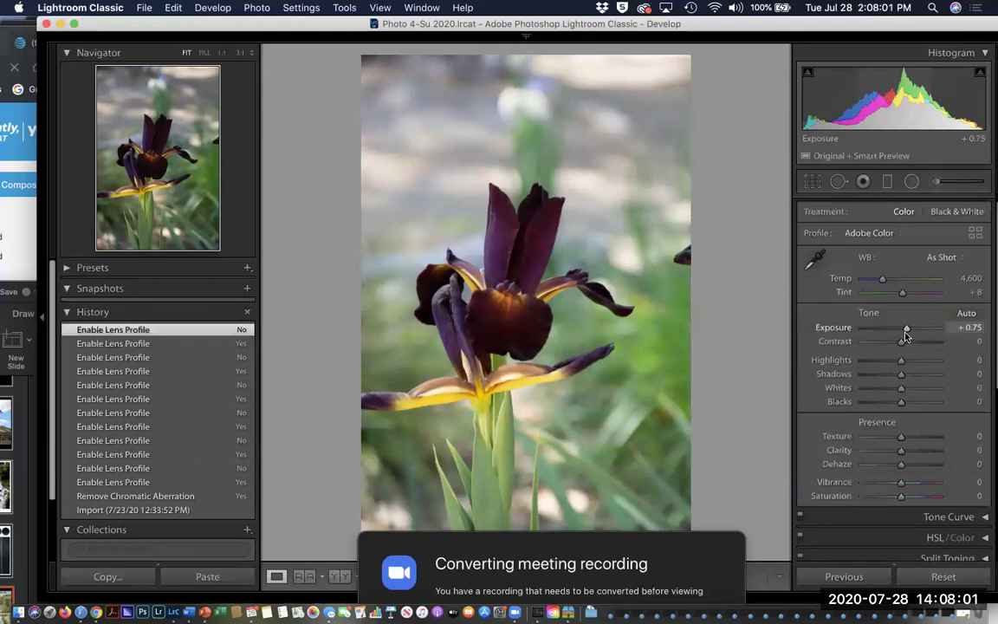
pyautogui.moveTo(906, 333); pyautogui.dragTo(912, 338)
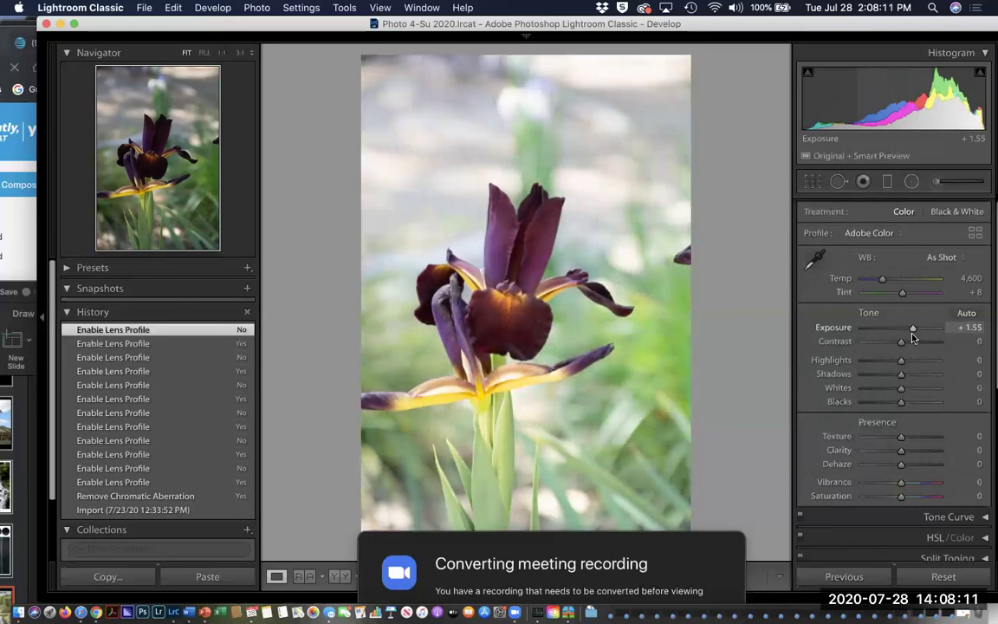
pyautogui.moveTo(913, 338); pyautogui.dragTo(908, 334)
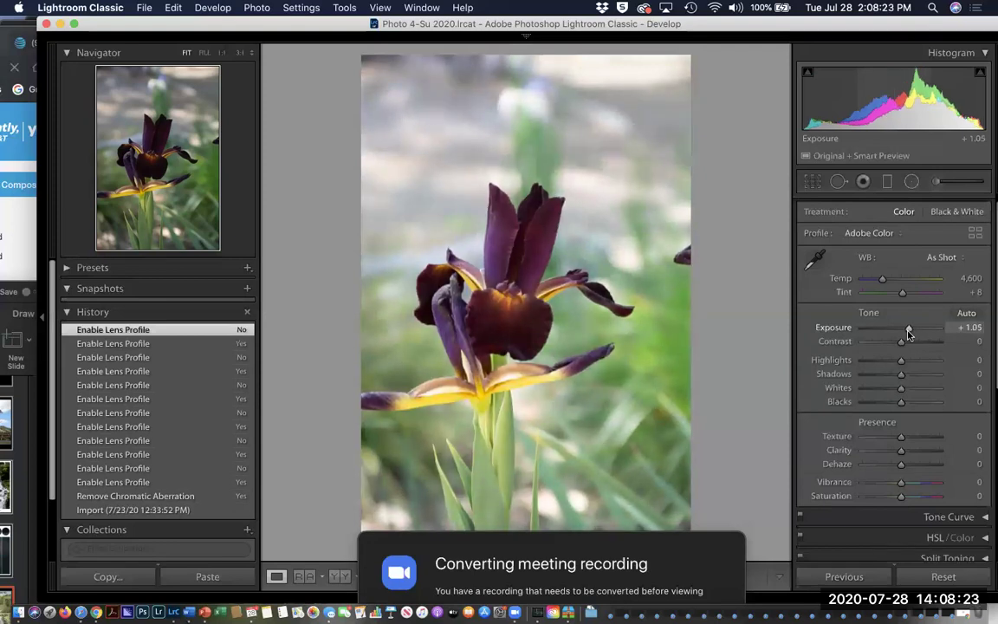
pyautogui.press('Down')
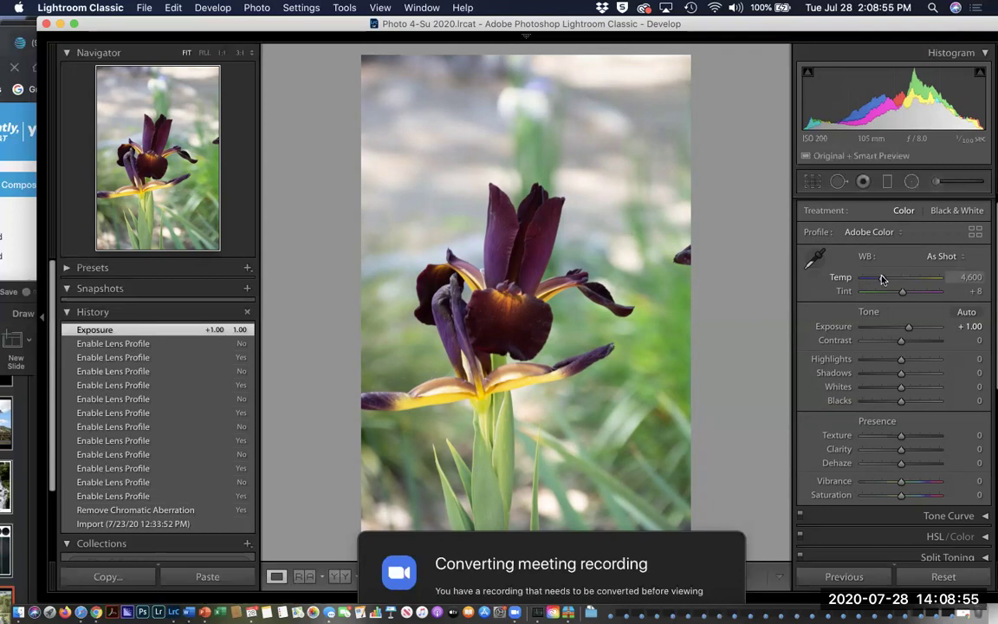
# Preview cooler and warmer Temp settings on the iris, from slightly blue to yellow
pyautogui.moveTo(882, 278)
pyautogui.mouseDown()
pyautogui.moveTo(902, 285)
pyautogui.moveTo(872, 287)
pyautogui.mouseUp()
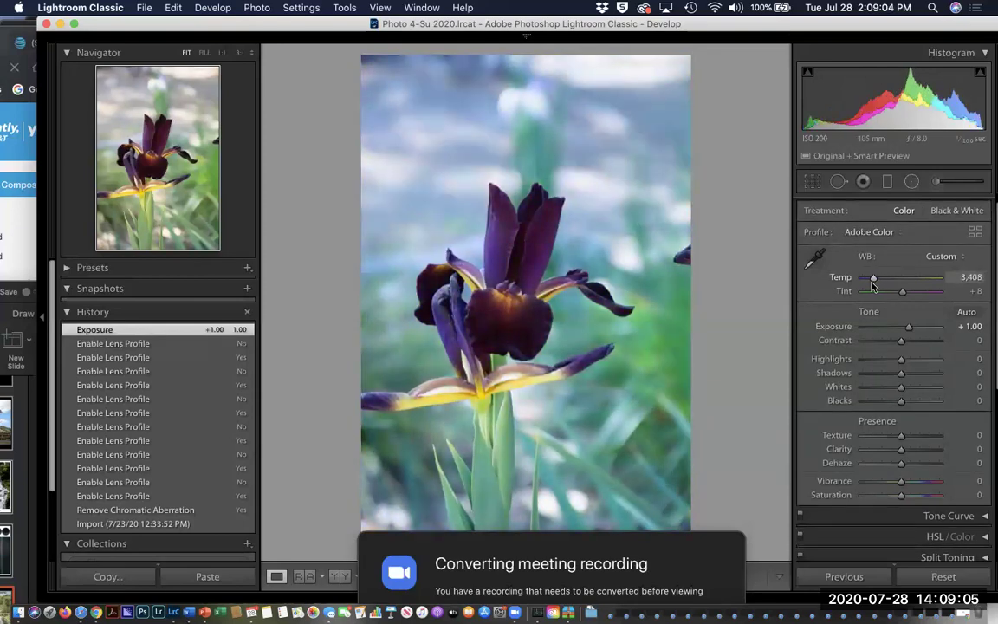
pyautogui.click(878, 287)
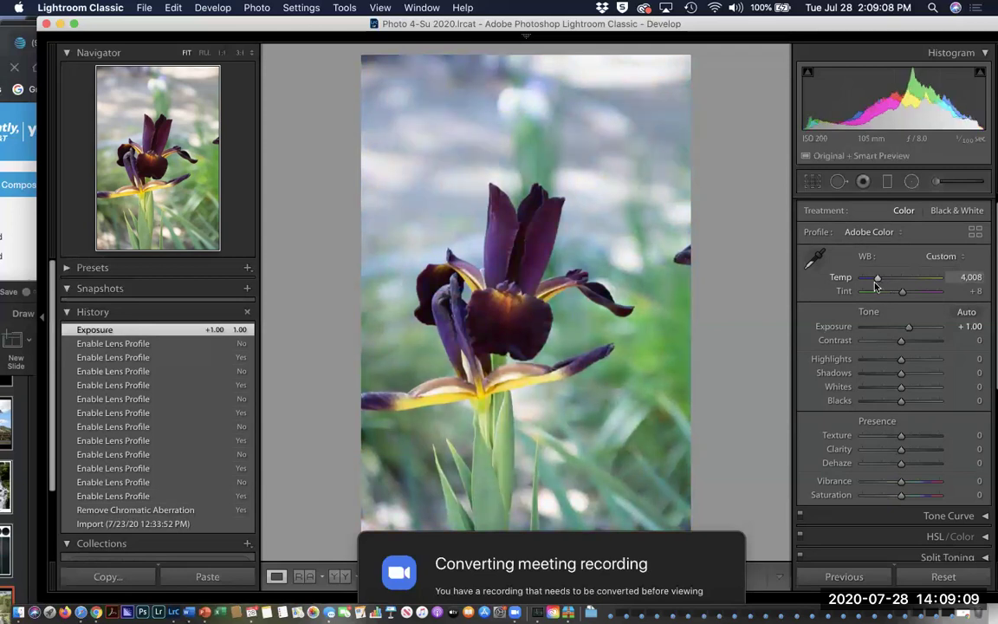
pyautogui.moveTo(878, 287); pyautogui.dragTo(875, 287)
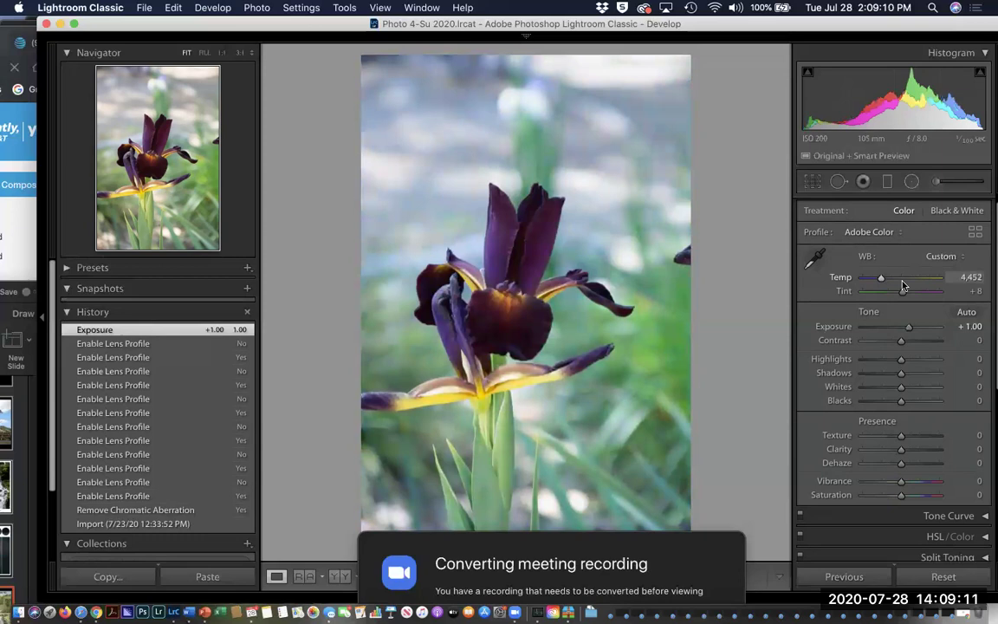
pyautogui.click(901, 287)
pyautogui.moveTo(901, 287); pyautogui.dragTo(899, 286)
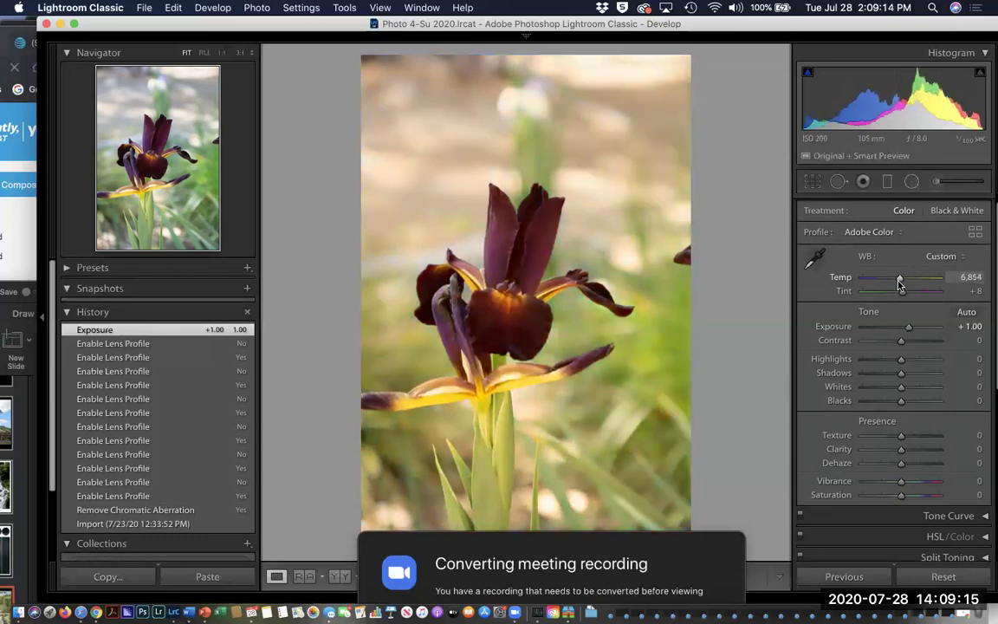
pyautogui.click(902, 286)
# Swing Temp from strongly blue to an orange 50,000, then reset it to 4,600
pyautogui.click(878, 287)
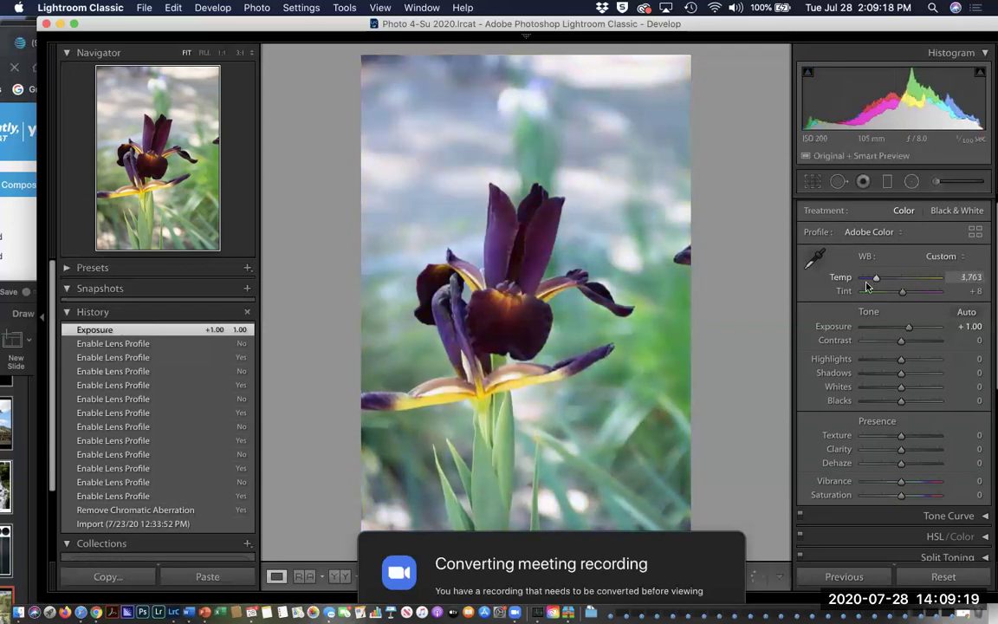
pyautogui.click(868, 287)
pyautogui.click(878, 279)
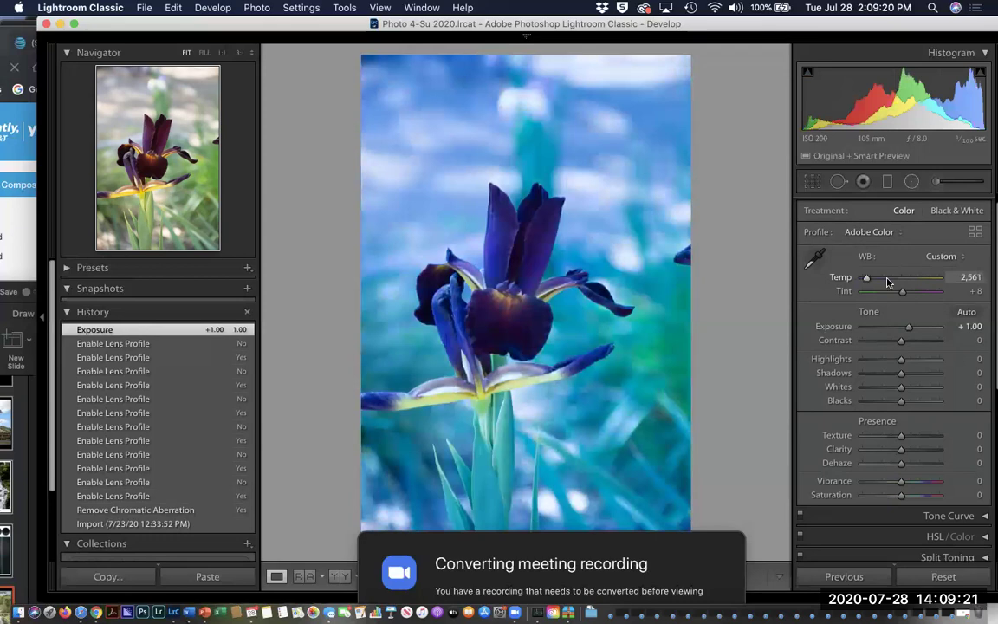
pyautogui.click(908, 280)
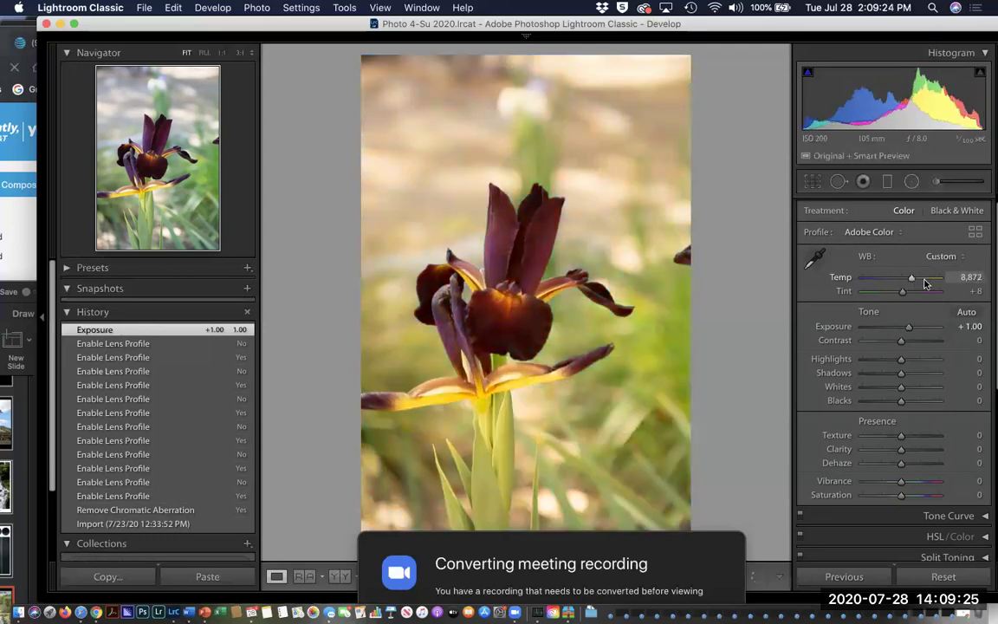
pyautogui.moveTo(913, 281); pyautogui.dragTo(940, 281)
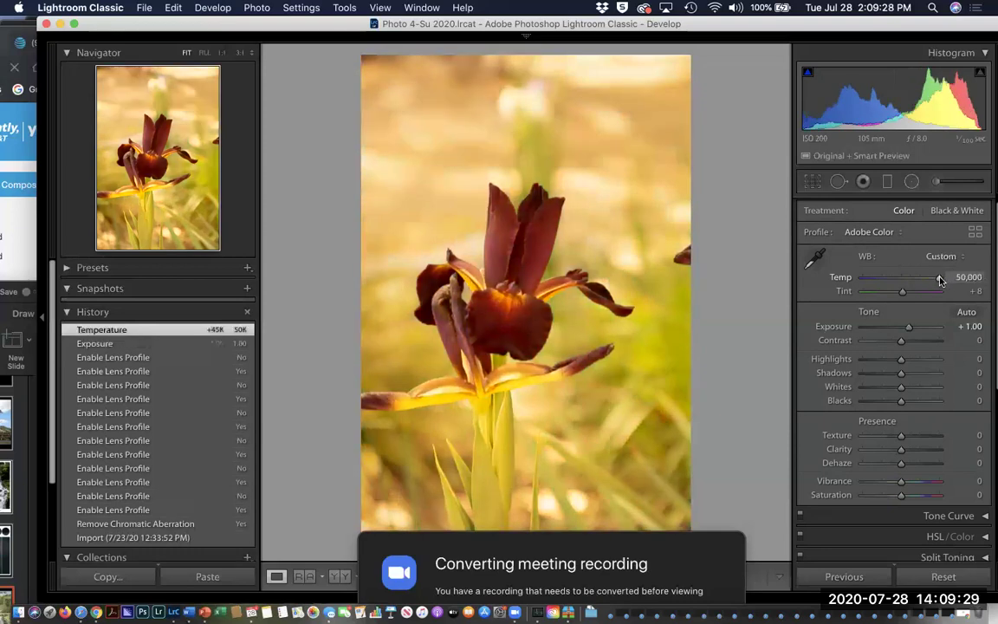
pyautogui.doubleClick(940, 280)
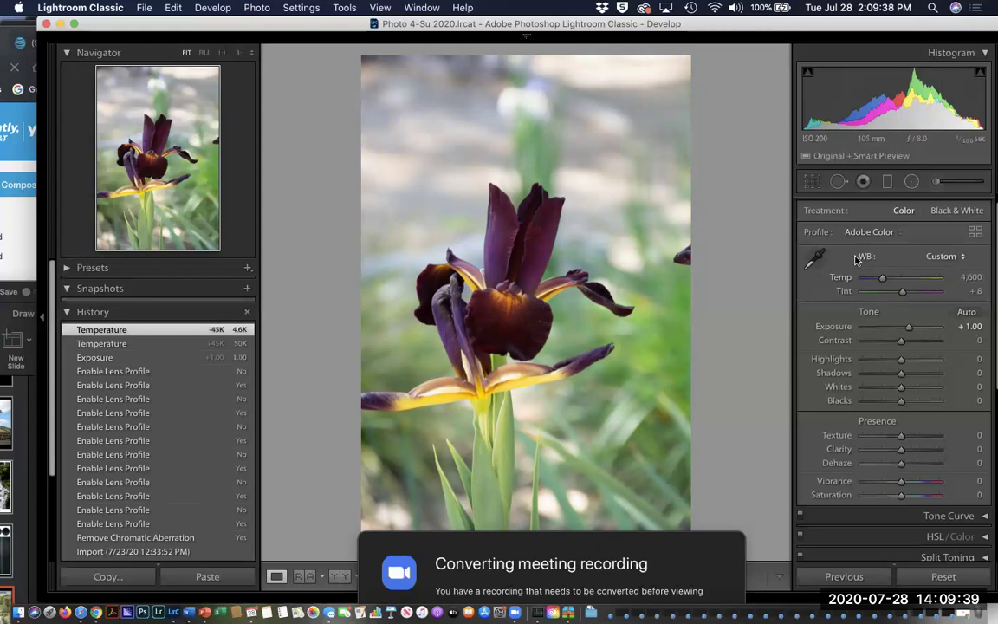
# Choose As Shot from the Basic panel's WB presets, restoring Temp 4,600 and Tint +8
pyautogui.click(936, 260)
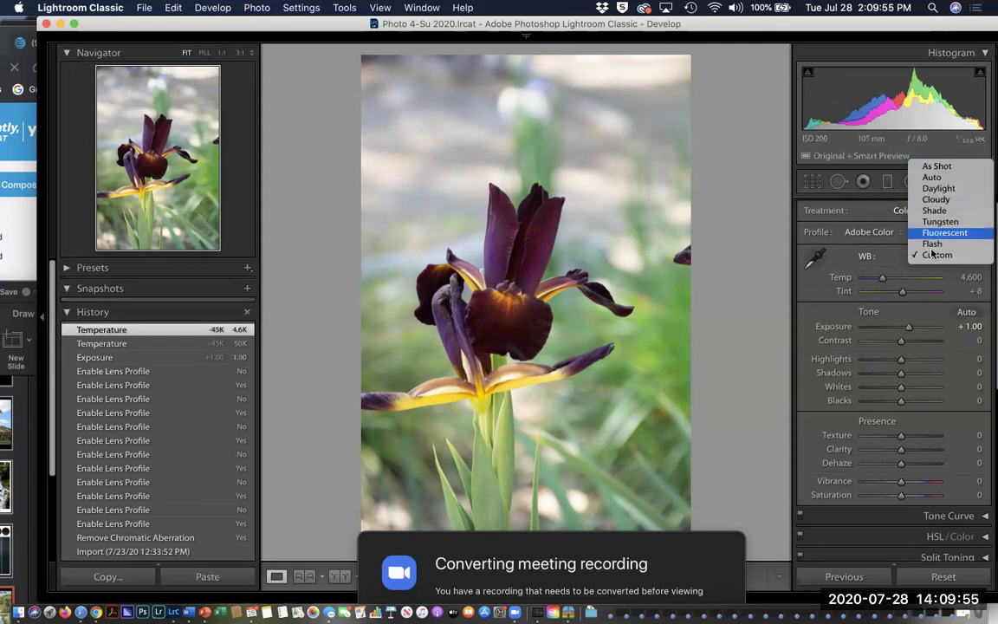
pyautogui.click(936, 166)
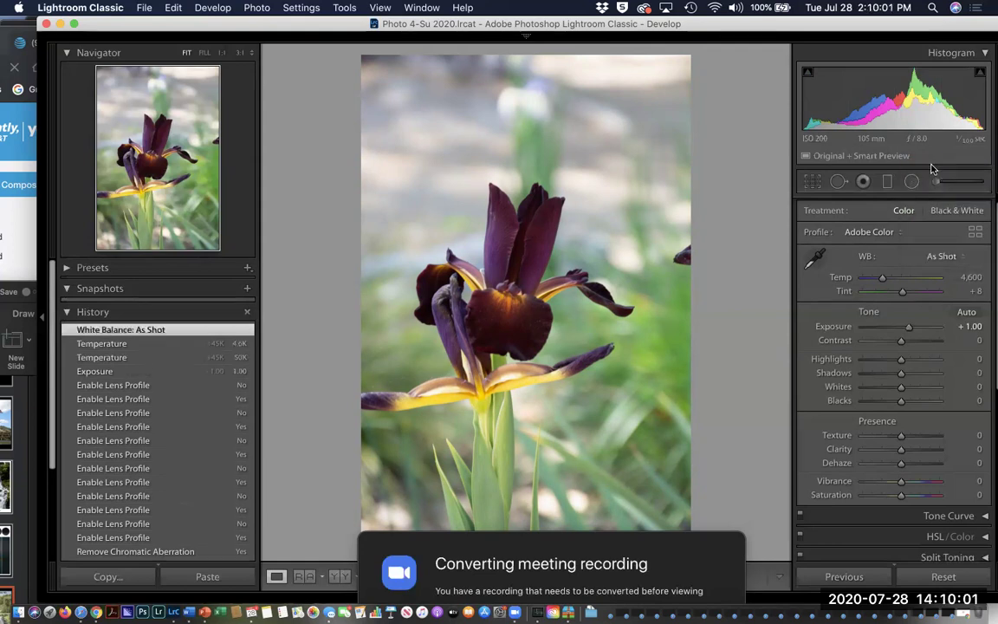